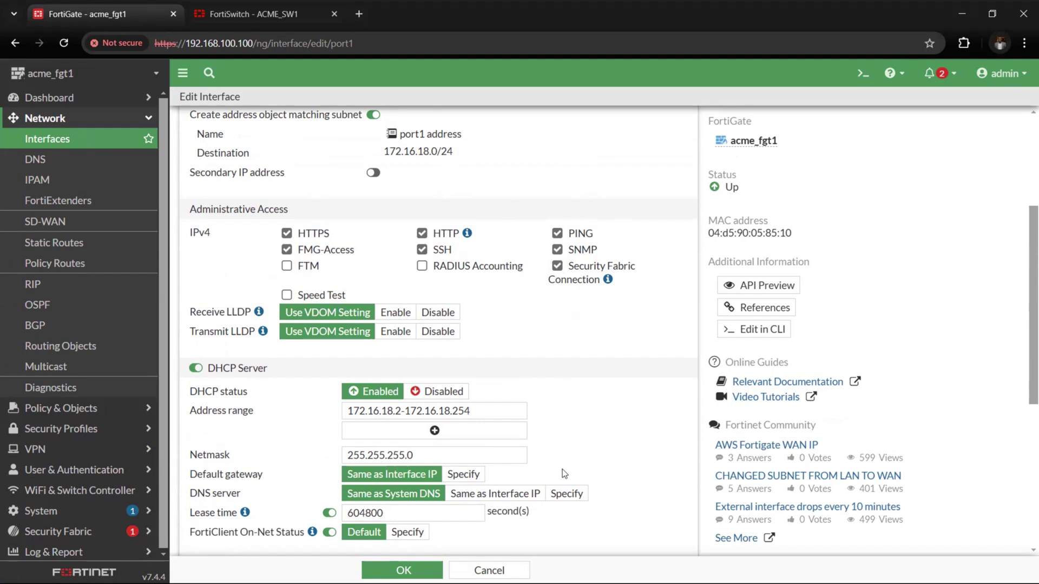
Reopen the LAN (port1) interface and save it with automatic authorization of detected devices
{"action": "left_click", "coordinate": [403, 571]}
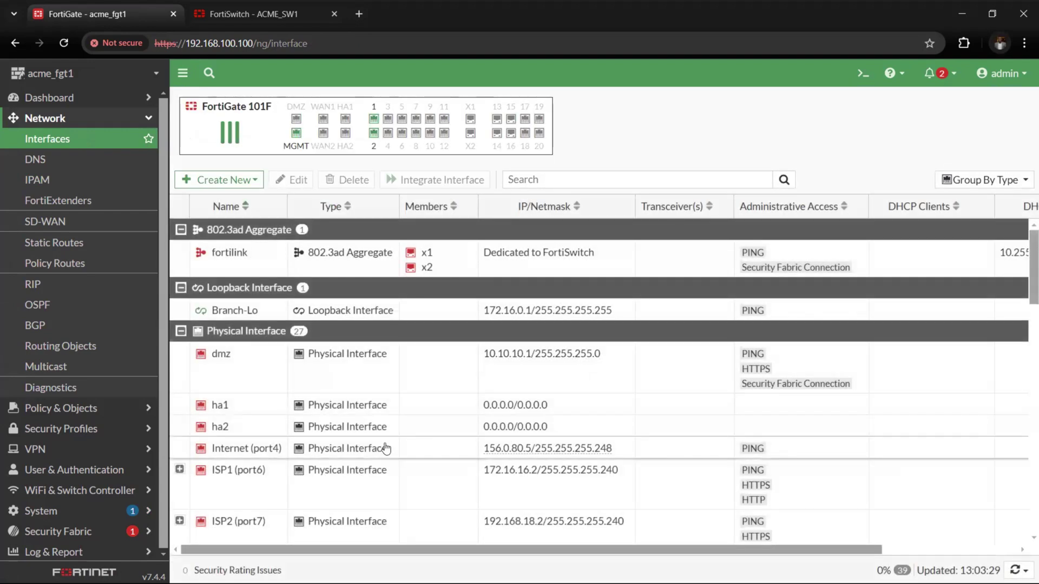
{"action": "scroll", "coordinate": [386, 448], "scroll_direction": "down", "scroll_amount": 5}
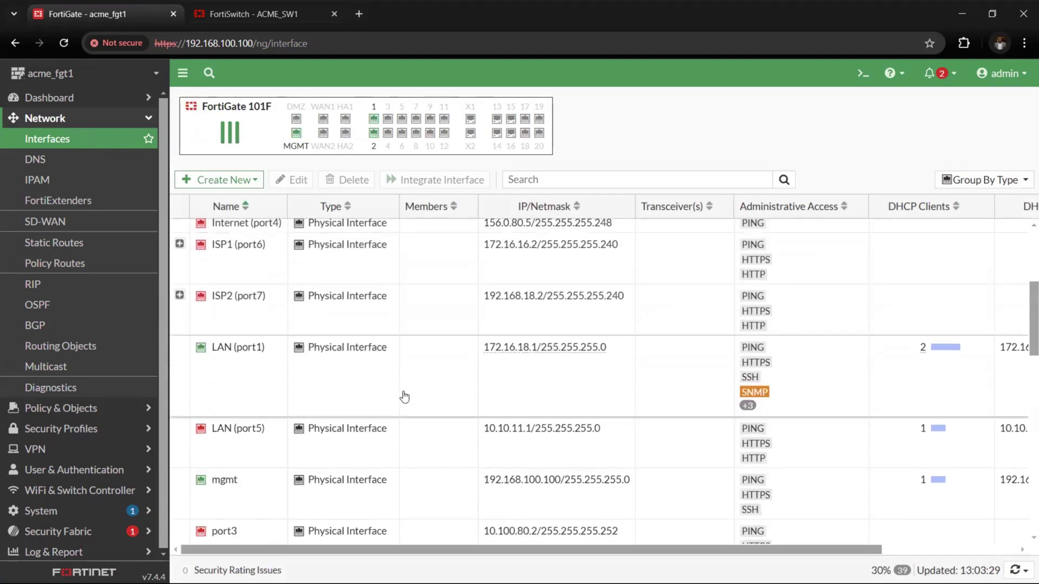
{"action": "double_click", "coordinate": [404, 397]}
{"action": "scroll", "coordinate": [406, 421], "scroll_direction": "down", "scroll_amount": 3}
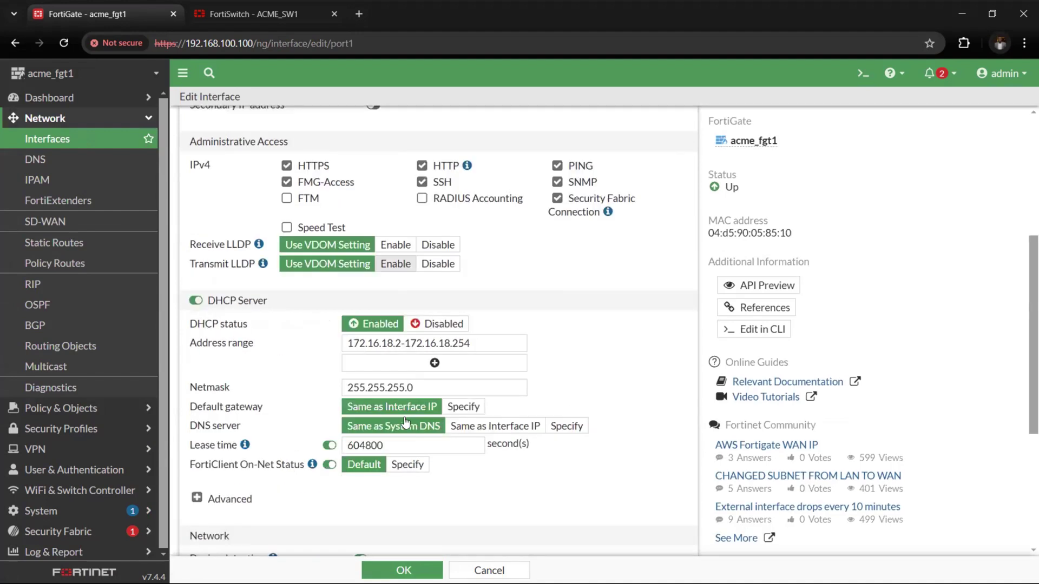
{"action": "scroll", "coordinate": [406, 422], "scroll_direction": "down", "scroll_amount": 5}
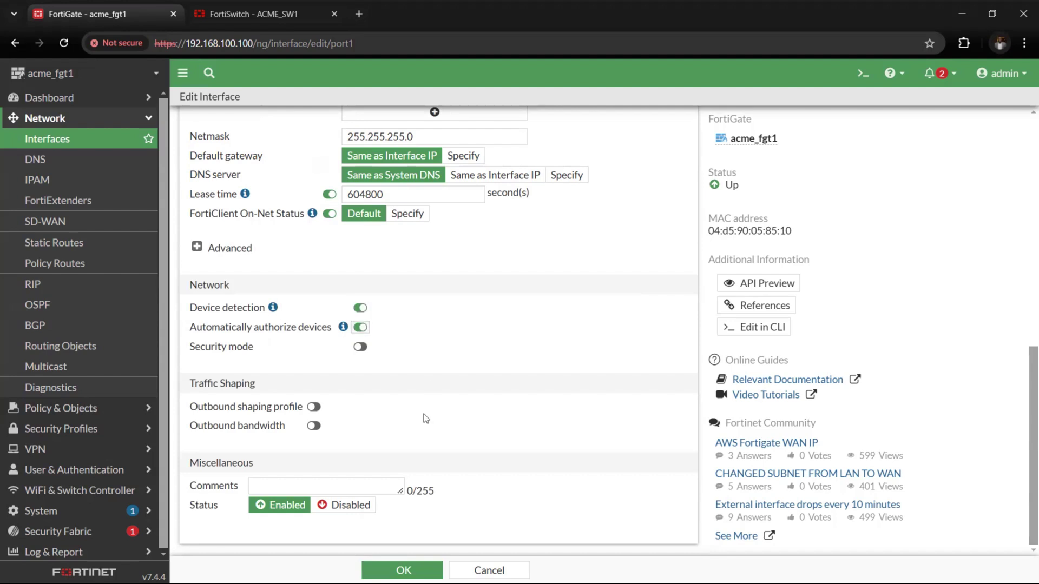
{"action": "left_click", "coordinate": [407, 570]}
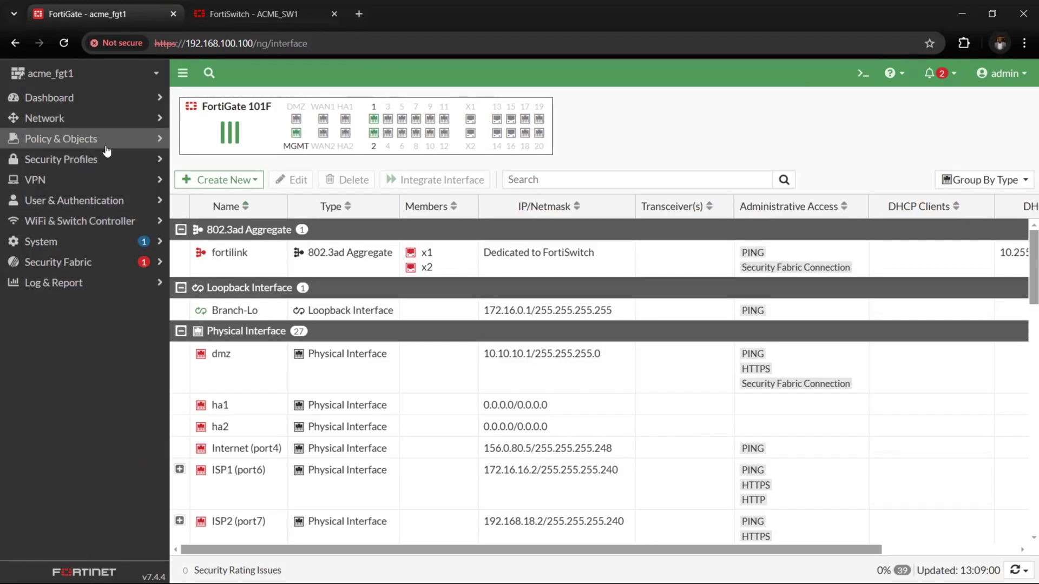
Authorize the unauthorized FortiAP from the Managed FortiAPs list
{"action": "left_click", "coordinate": [103, 120]}
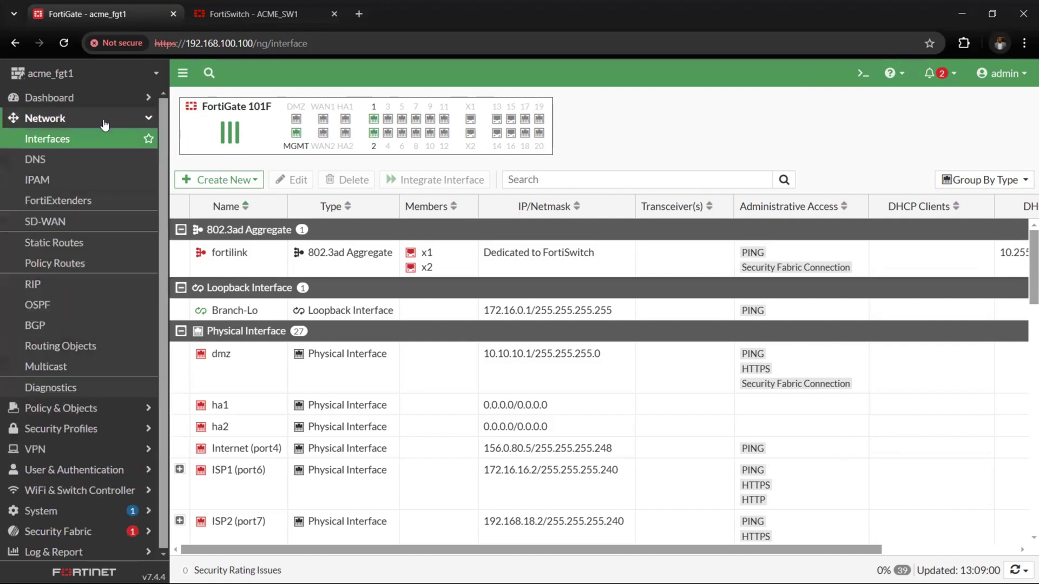
{"action": "left_click", "coordinate": [105, 124]}
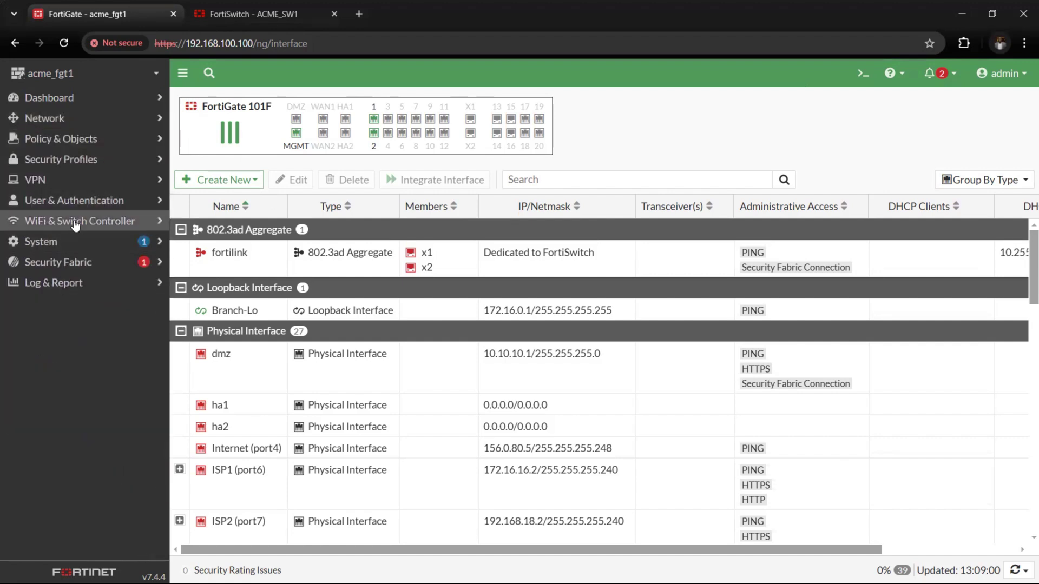
{"action": "left_click", "coordinate": [75, 223]}
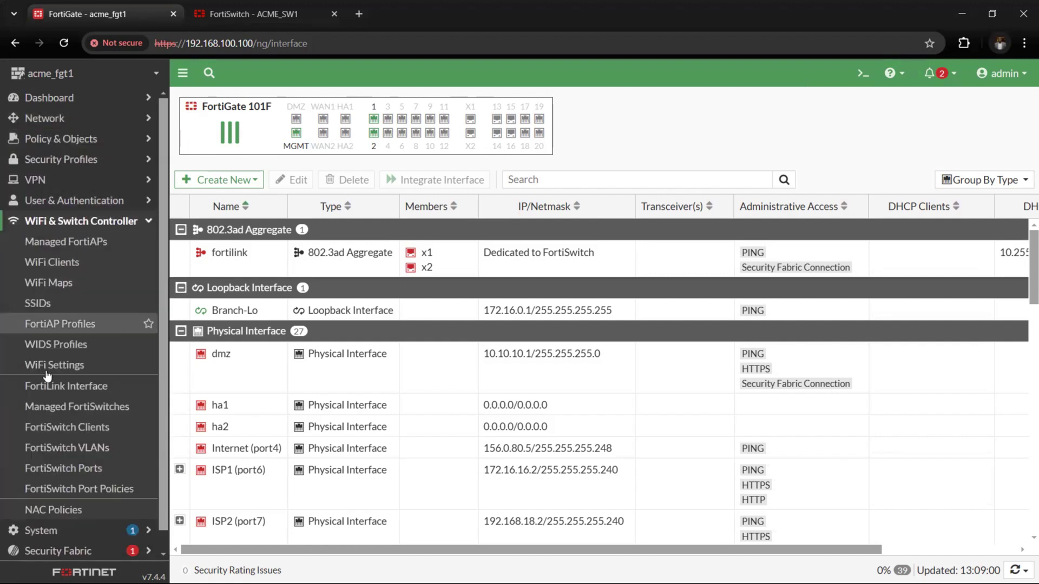
{"action": "left_click", "coordinate": [75, 247]}
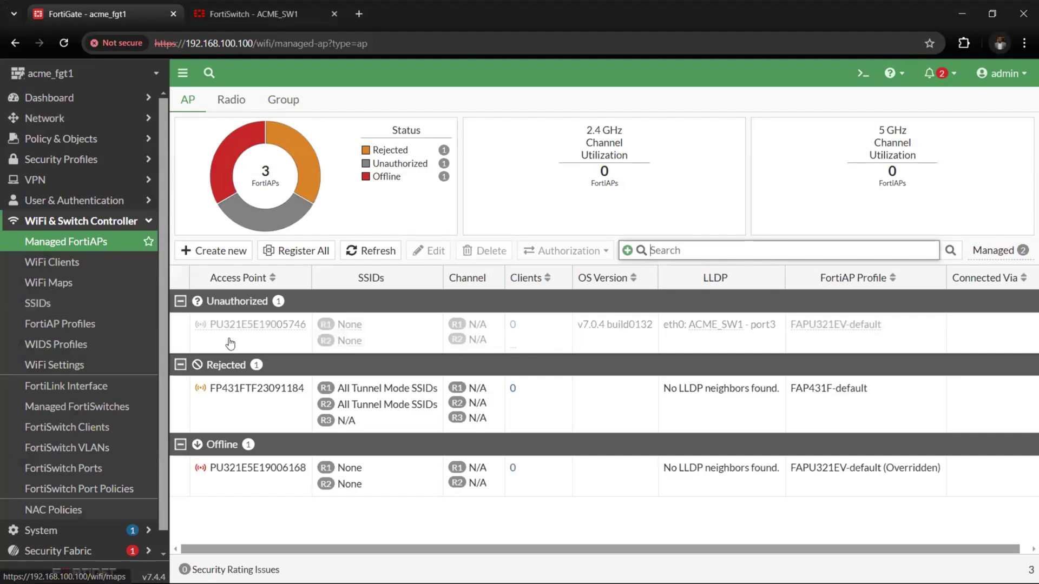
{"action": "left_click", "coordinate": [203, 336]}
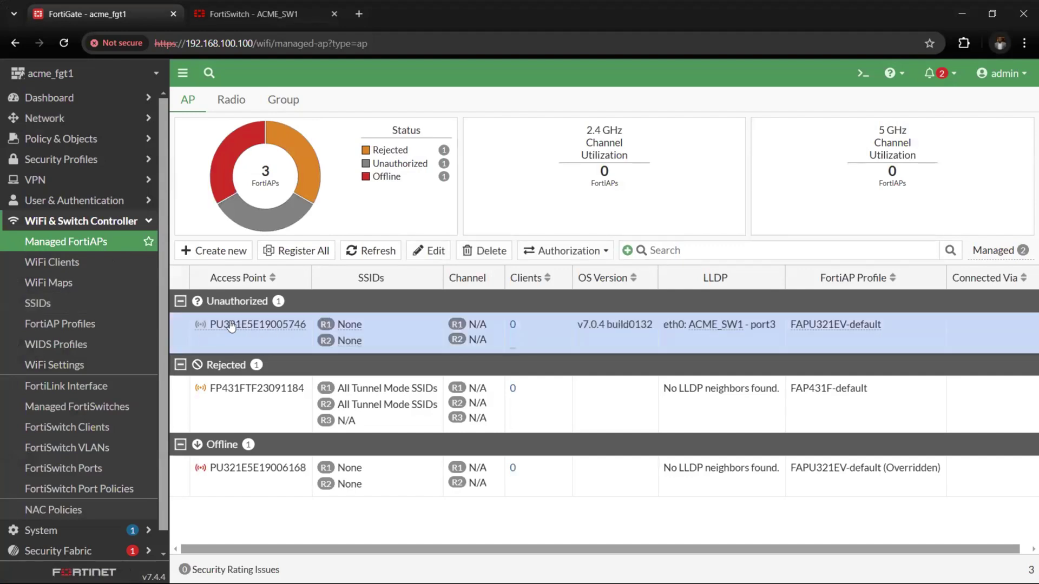
{"action": "scroll", "coordinate": [260, 342], "scroll_direction": "right", "scroll_amount": 1}
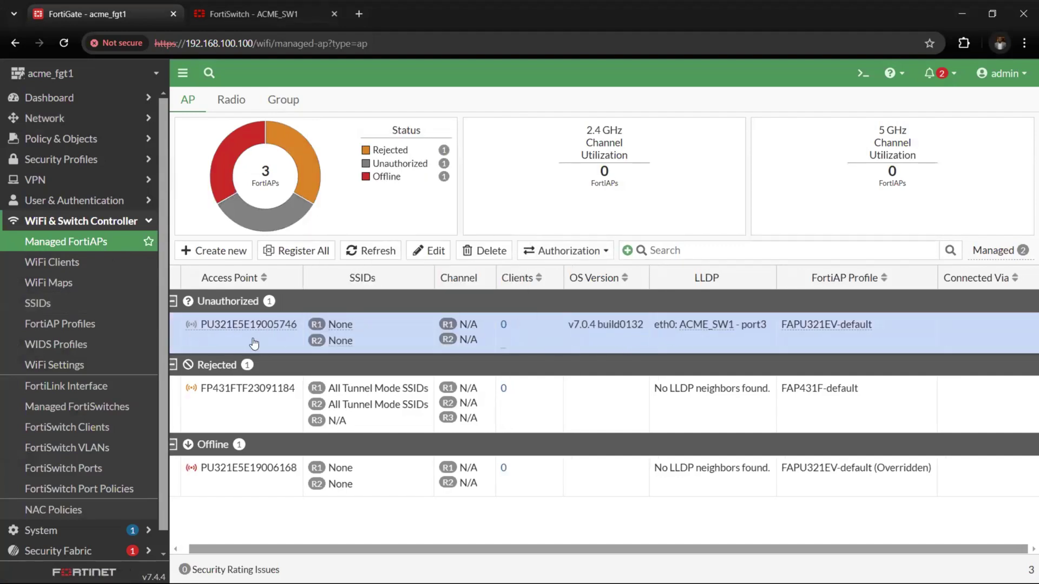
{"action": "right_click", "coordinate": [260, 339]}
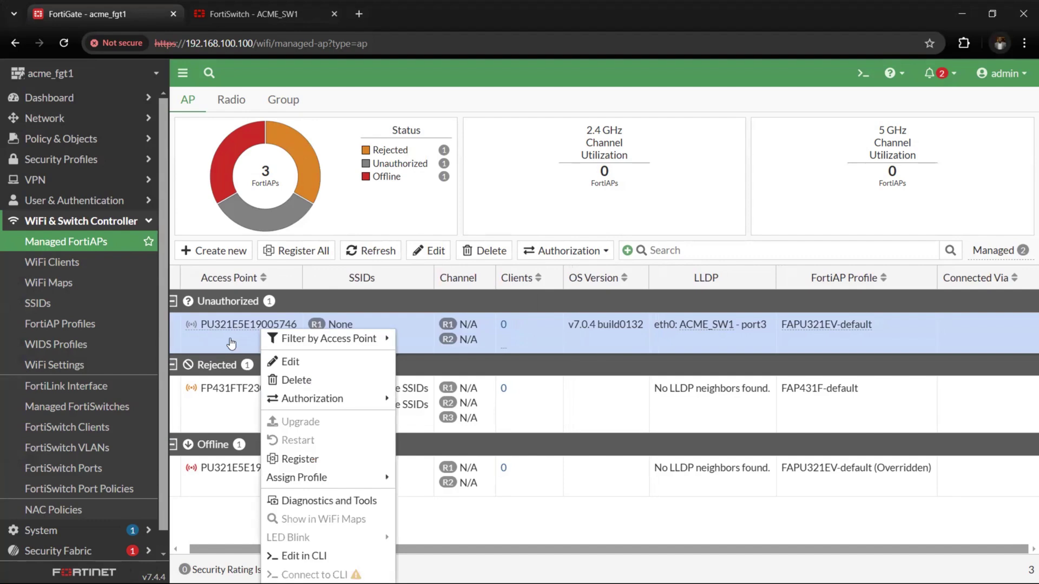
{"action": "mouse_move", "coordinate": [337, 405]}
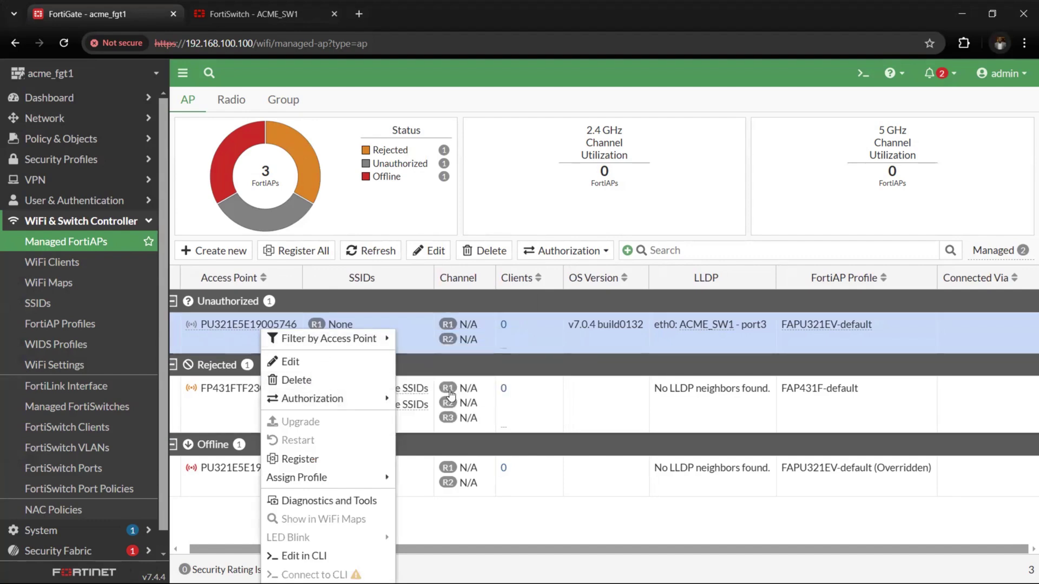
{"action": "left_click", "coordinate": [424, 400]}
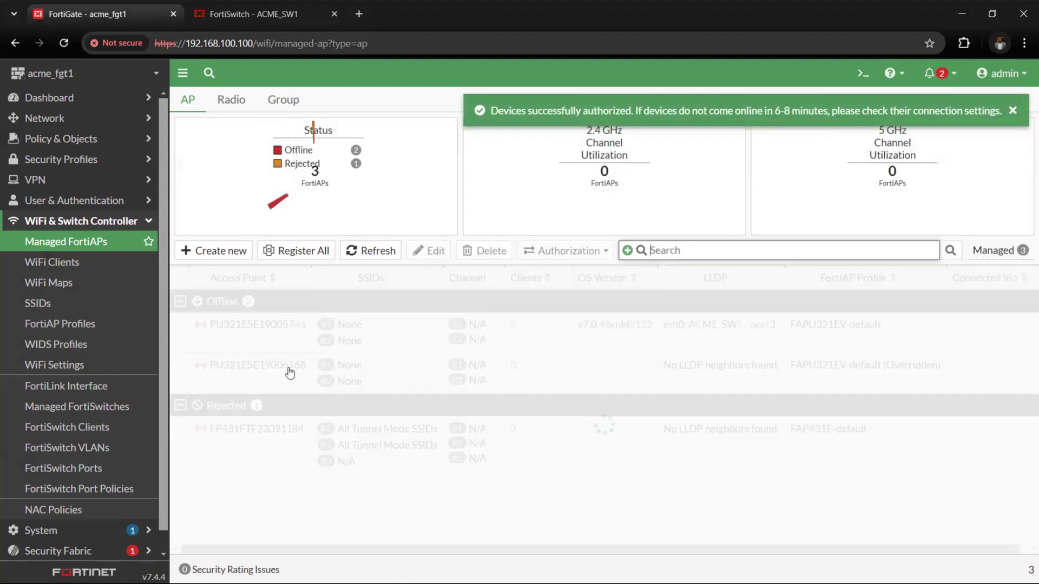
Refresh the Managed FortiAPs list until the AP PU321E5E19005746 shows Online via LAN (port1)
{"action": "left_click", "coordinate": [89, 244]}
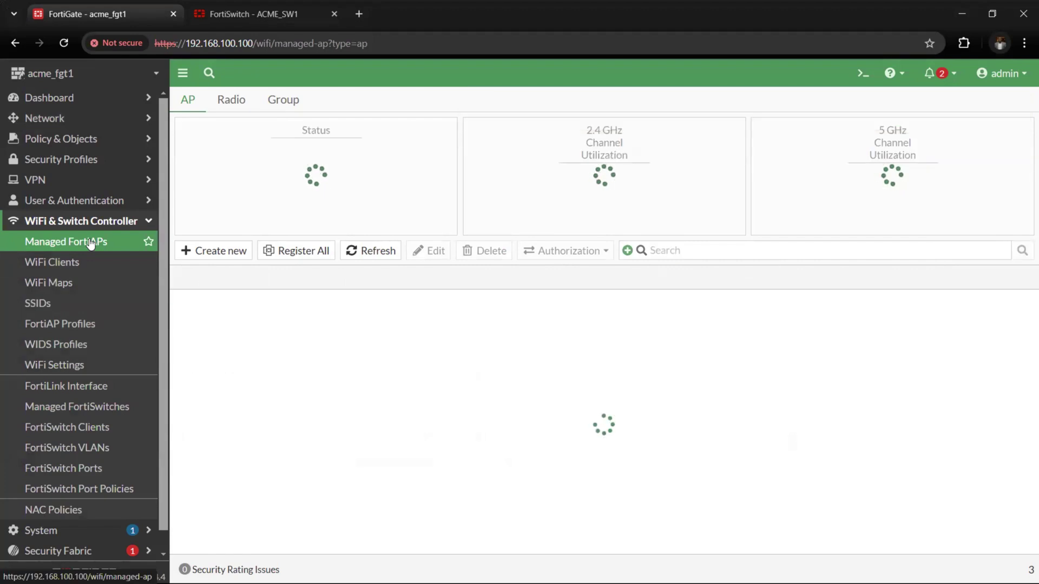
{"action": "left_click", "coordinate": [90, 243]}
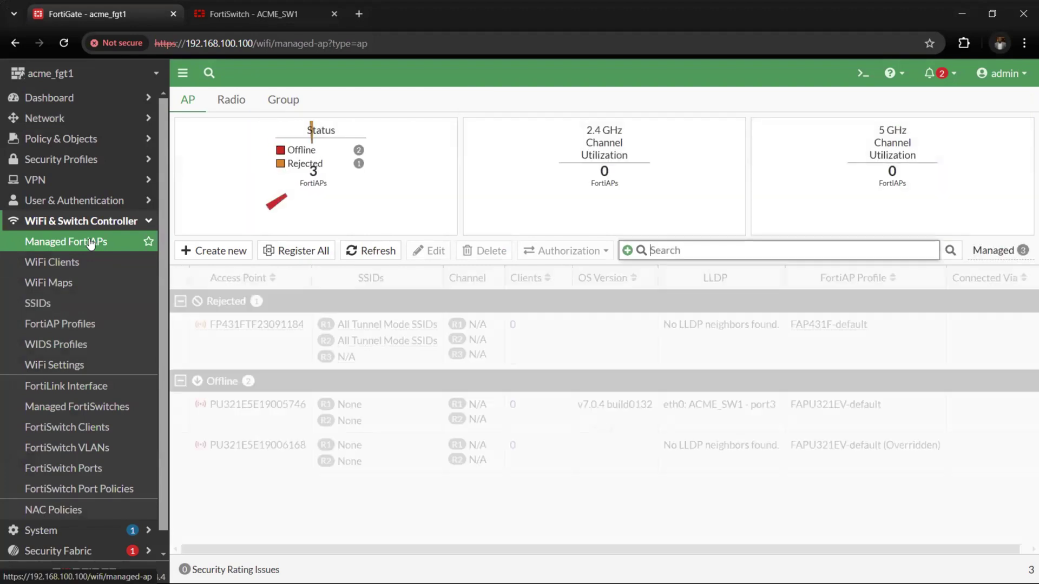
{"action": "left_click", "coordinate": [89, 244]}
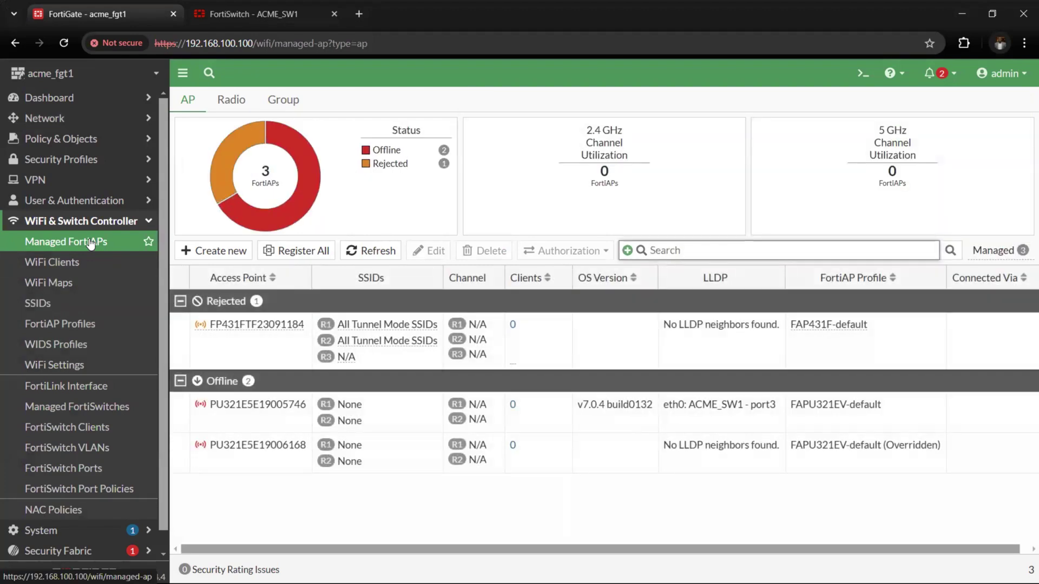
{"action": "left_click", "coordinate": [89, 243]}
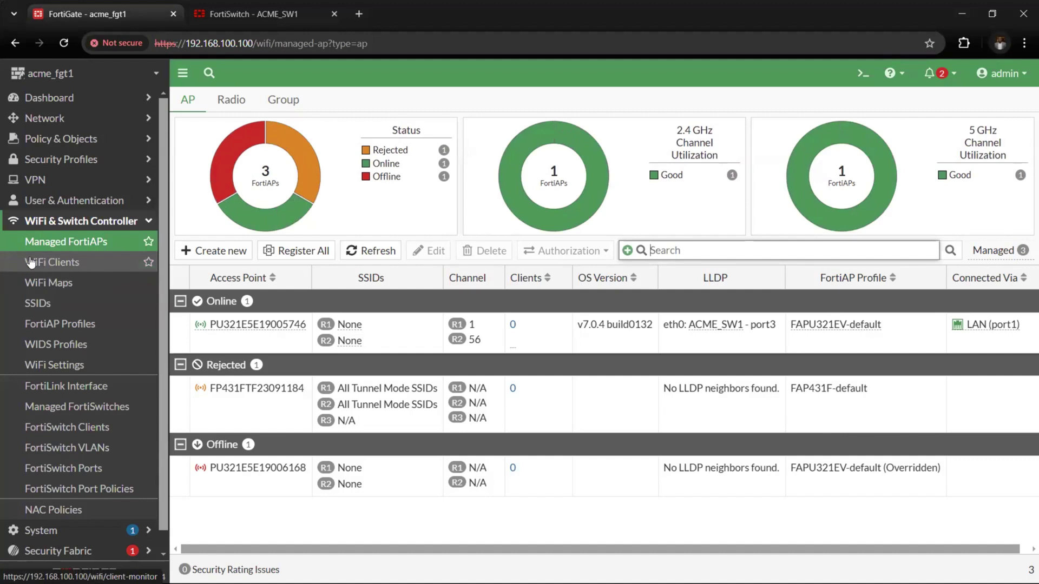
{"action": "left_click", "coordinate": [188, 338]}
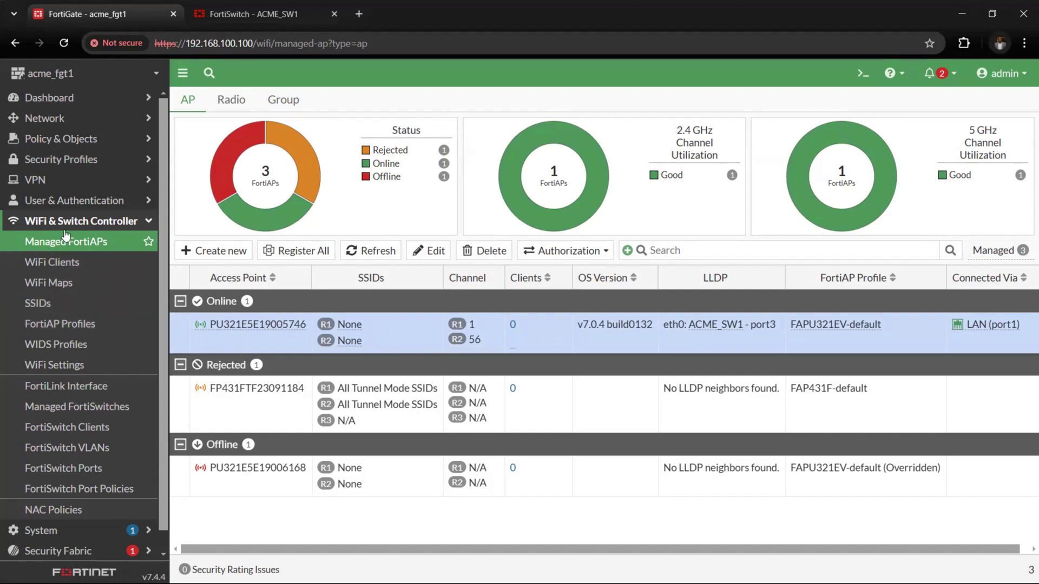
On the online FortiAP, override Radio 1 band, transmit power mode and SSIDs
{"action": "double_click", "coordinate": [220, 330]}
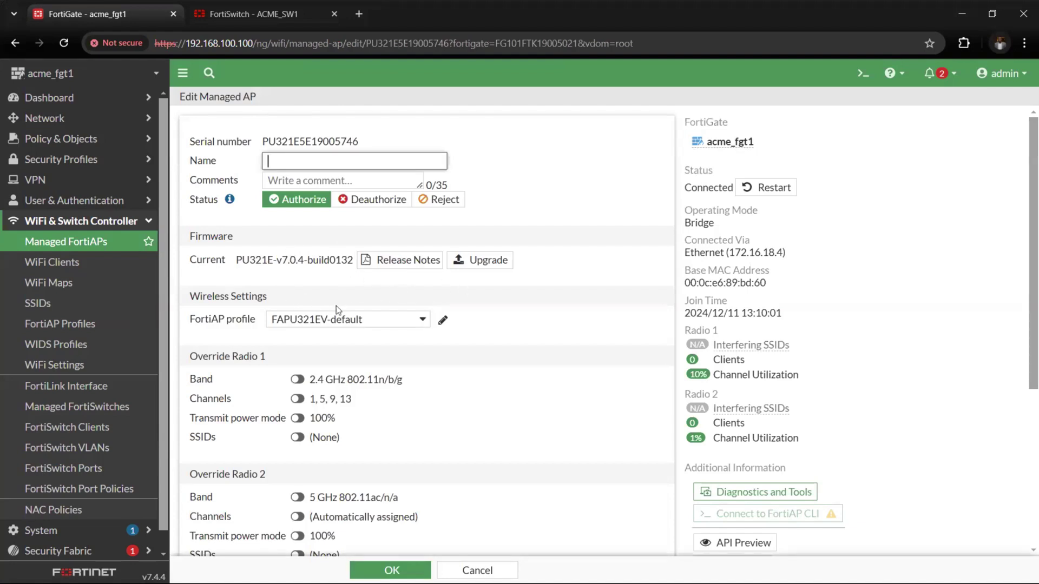
{"action": "scroll", "coordinate": [235, 362], "scroll_direction": "down", "scroll_amount": 2}
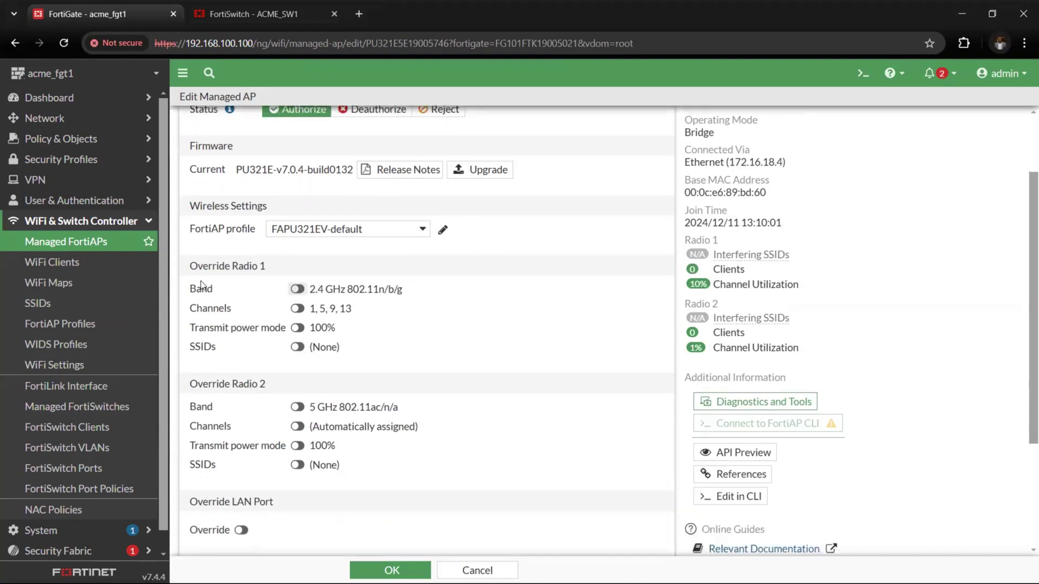
{"action": "left_click", "coordinate": [297, 290]}
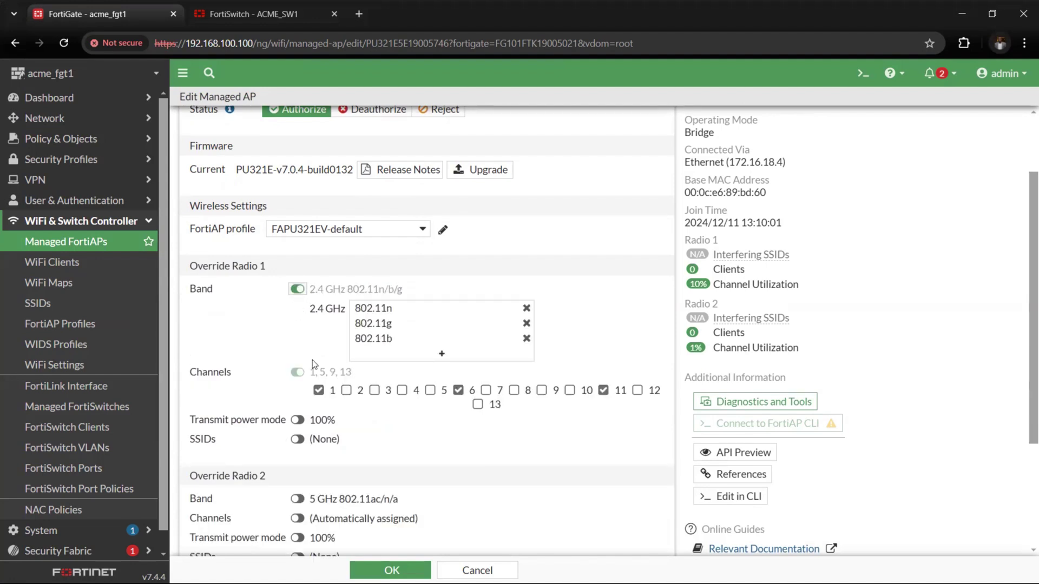
{"action": "scroll", "coordinate": [313, 358], "scroll_direction": "down", "scroll_amount": 1}
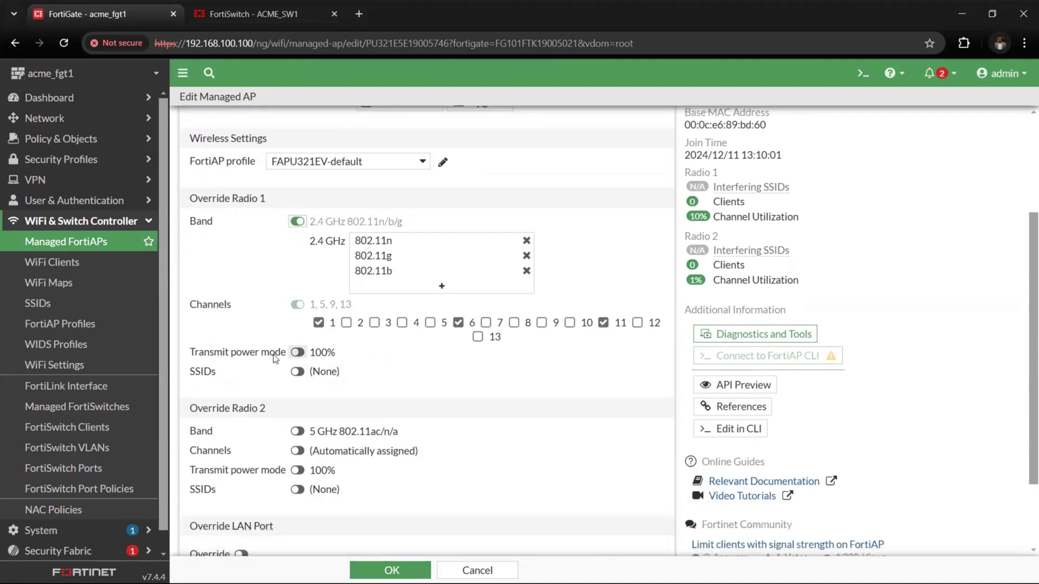
{"action": "left_click", "coordinate": [297, 353]}
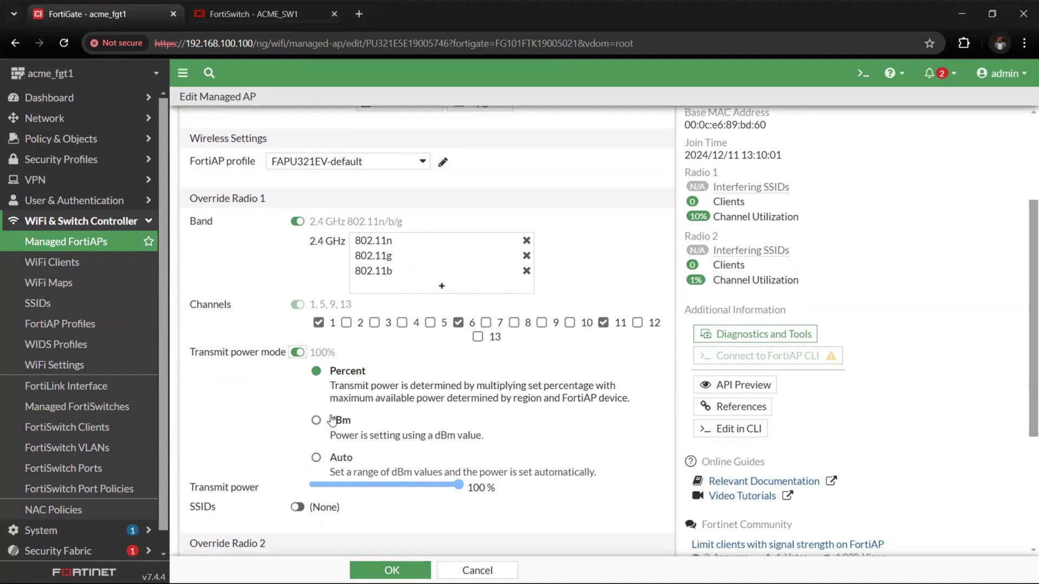
{"action": "scroll", "coordinate": [319, 433], "scroll_direction": "down", "scroll_amount": 2}
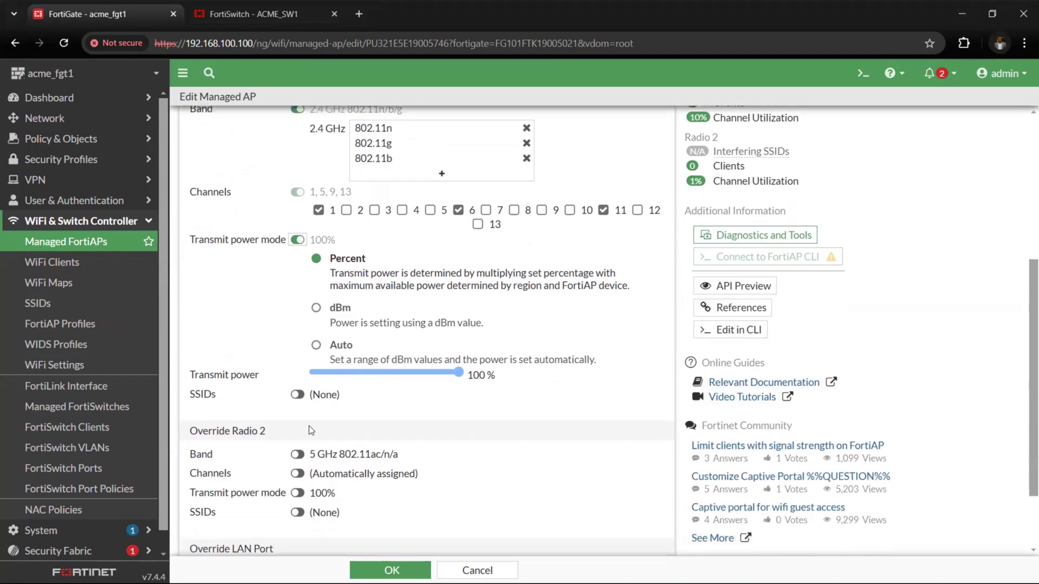
{"action": "left_click", "coordinate": [297, 395]}
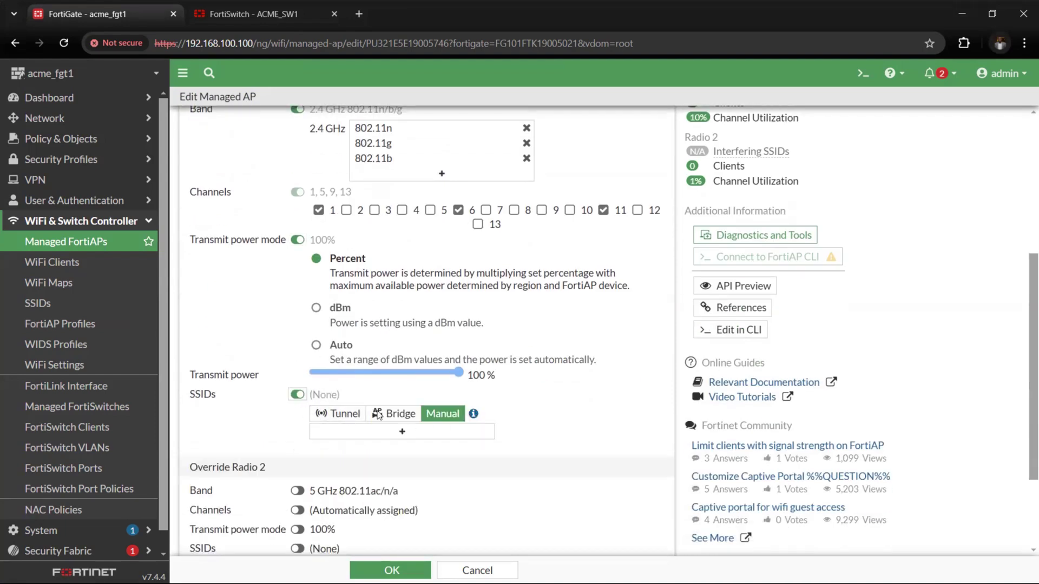
{"action": "scroll", "coordinate": [306, 407], "scroll_direction": "down", "scroll_amount": 2}
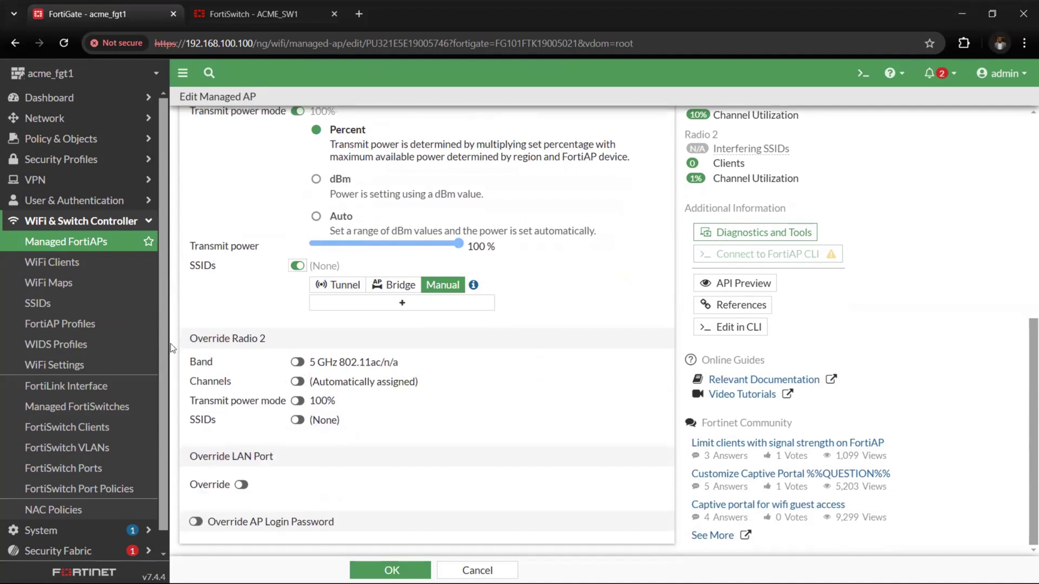
Override Radio 2 band and transmit power, toggle its SSIDs switch, and save the AP
{"action": "left_click", "coordinate": [297, 362]}
{"action": "scroll", "coordinate": [304, 413], "scroll_direction": "down", "scroll_amount": 3}
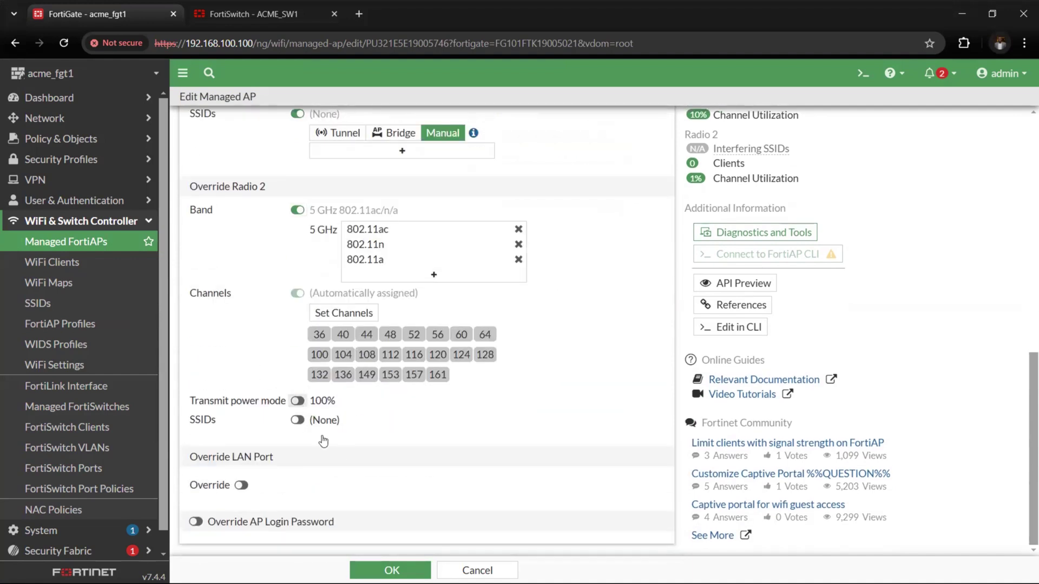
{"action": "left_click", "coordinate": [297, 400]}
{"action": "scroll", "coordinate": [306, 476], "scroll_direction": "down", "scroll_amount": 1}
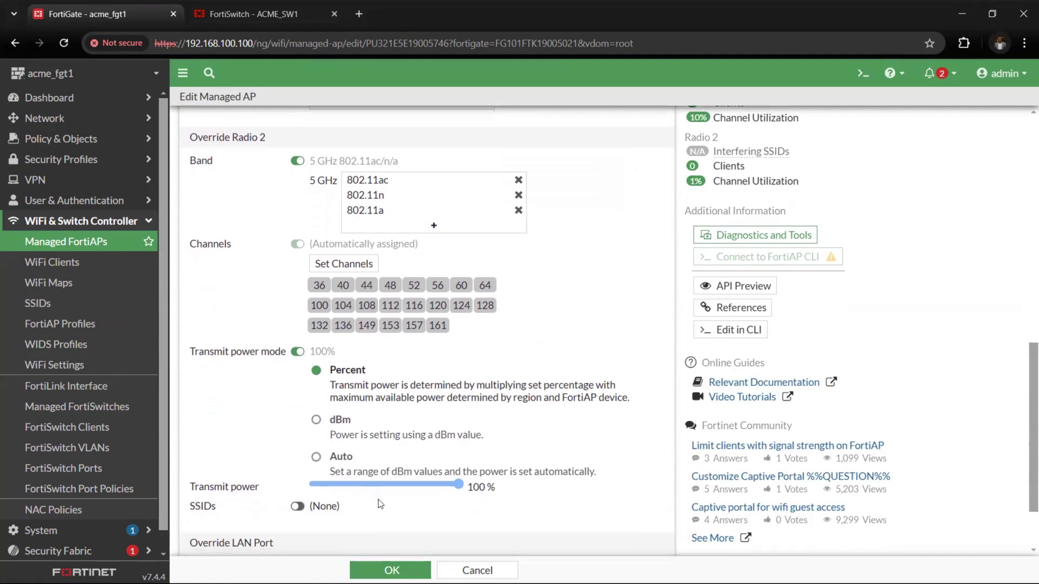
{"action": "scroll", "coordinate": [351, 470], "scroll_direction": "down", "scroll_amount": 2}
{"action": "left_click", "coordinate": [302, 424]}
{"action": "left_click", "coordinate": [299, 422]}
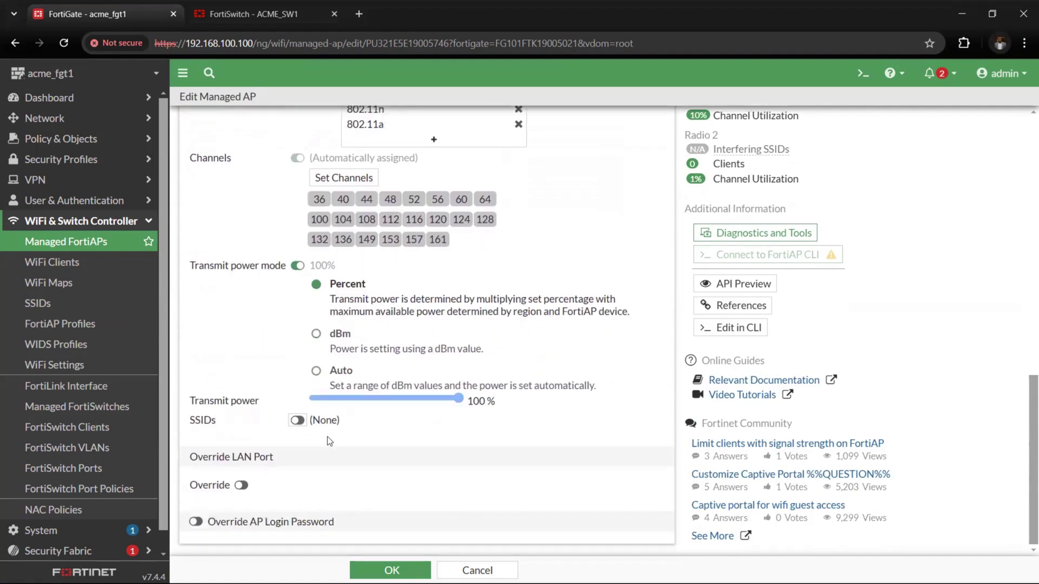
{"action": "left_click", "coordinate": [299, 422]}
{"action": "left_click", "coordinate": [389, 570]}
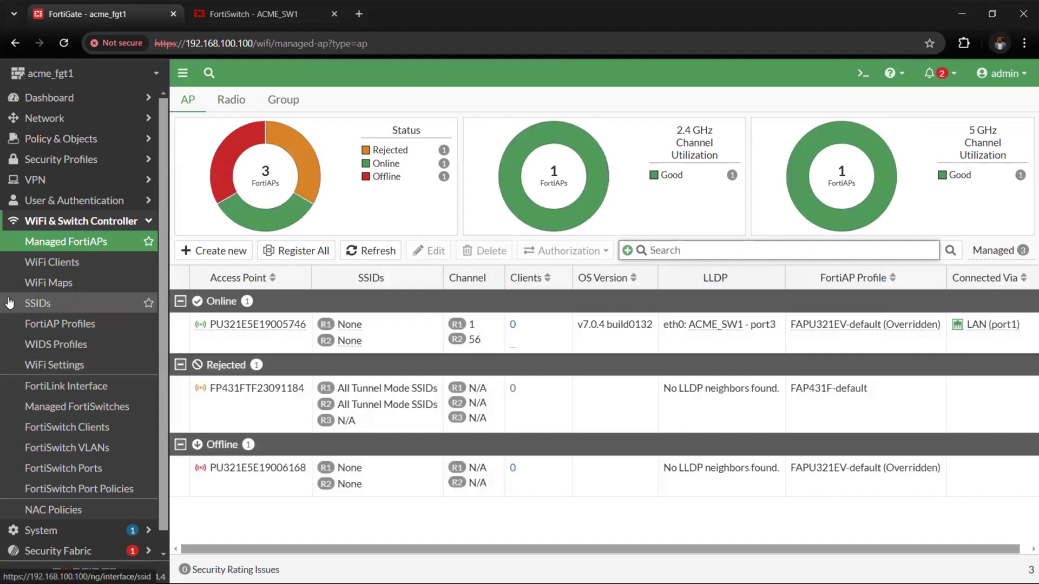
Create a new SSID entry and name it cybowpoint
{"action": "left_click", "coordinate": [60, 307]}
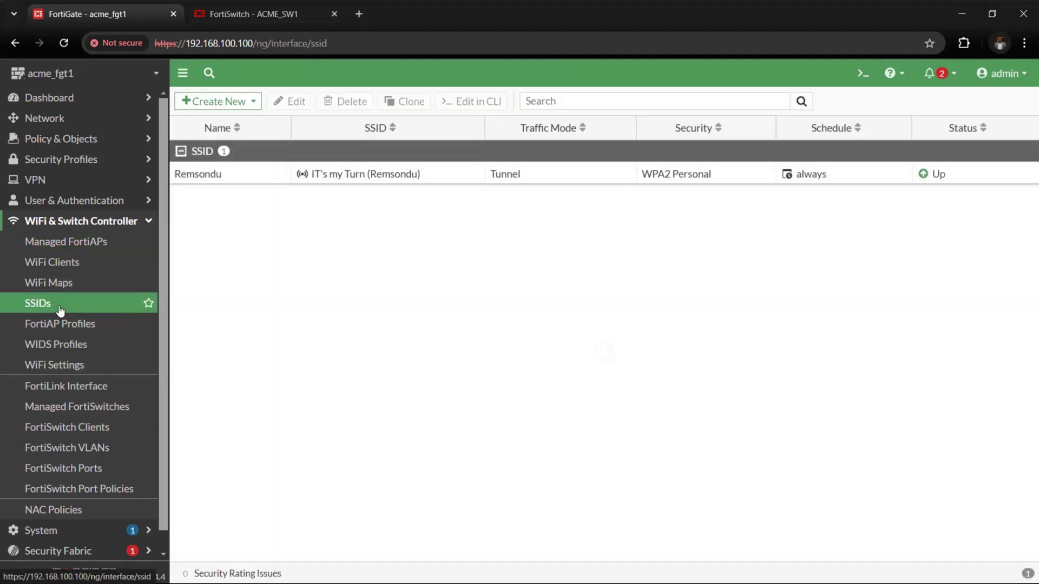
{"action": "left_click", "coordinate": [222, 100]}
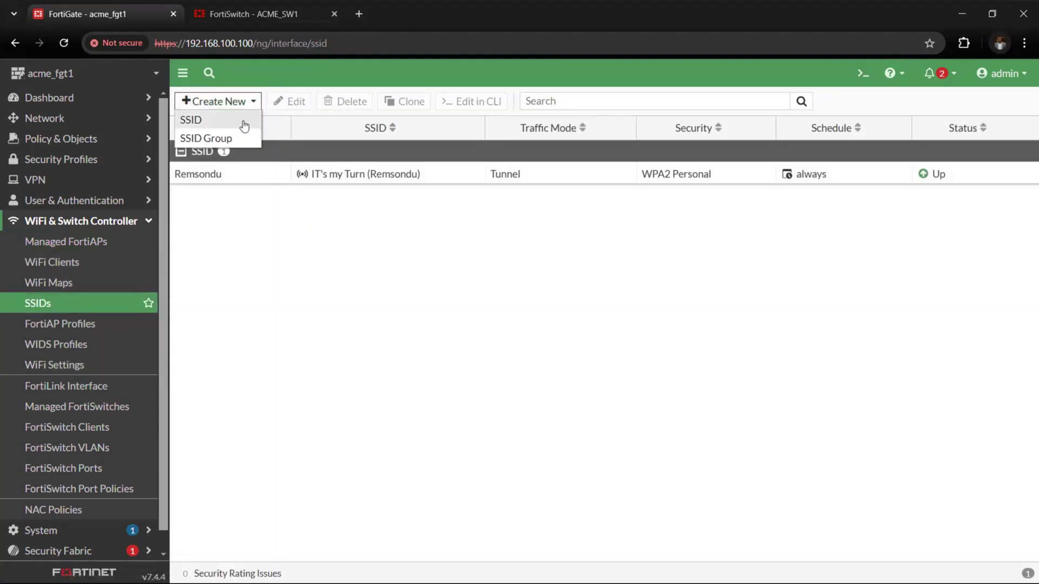
{"action": "left_click", "coordinate": [241, 121]}
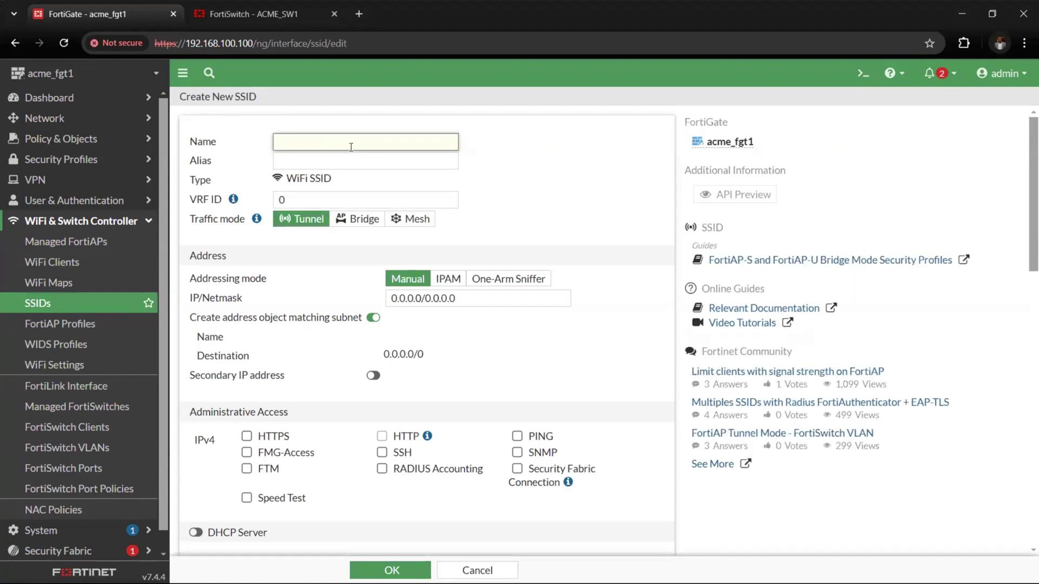
{"action": "type", "text": "cybowpoint"}
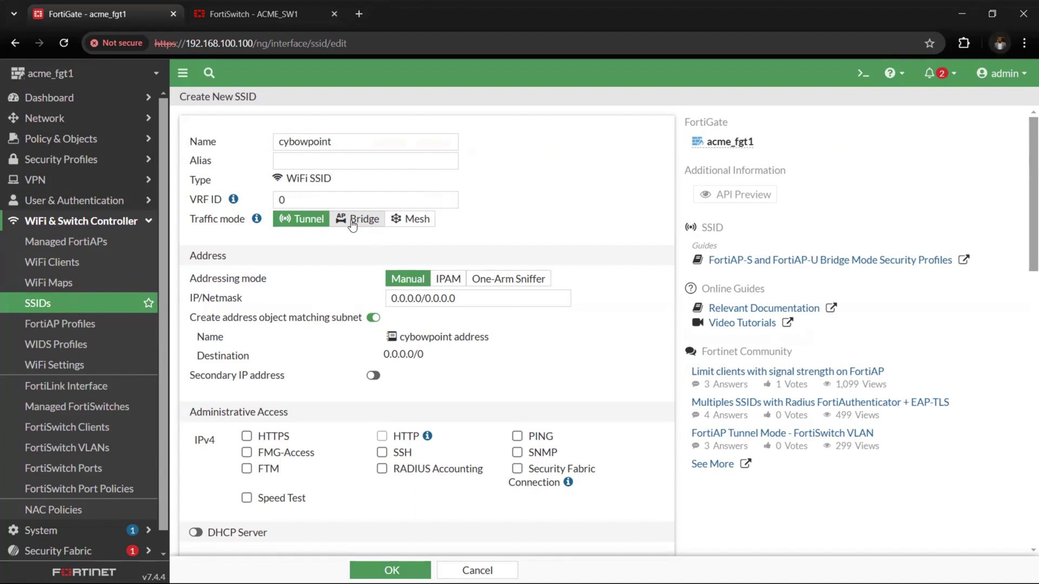
Switch the SSID to Bridge mode, broadcast name cybowpoint, and advertise the name in beacons
{"action": "left_click", "coordinate": [352, 222]}
{"action": "left_click", "coordinate": [352, 222]}
{"action": "double_click", "coordinate": [372, 285]}
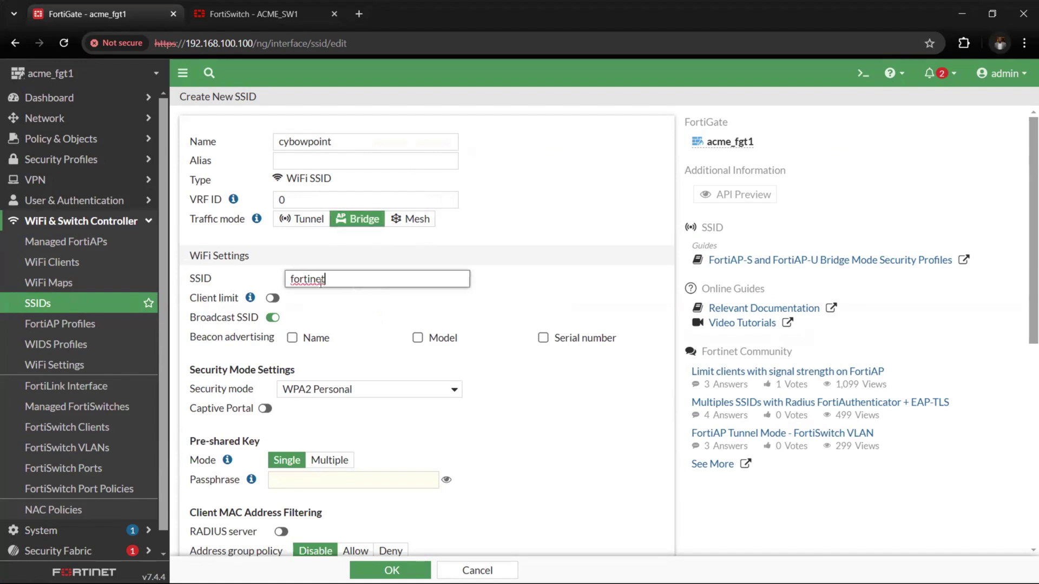
{"action": "type", "text": "cybowpoing"}
{"action": "key", "text": "BackSpace"}
{"action": "type", "text": "t"}
{"action": "left_click", "coordinate": [293, 337]}
Keep WPA2 Personal security, enter the passphrase, and save the cybowpoint SSID
{"action": "scroll", "coordinate": [362, 402], "scroll_direction": "down", "scroll_amount": 1}
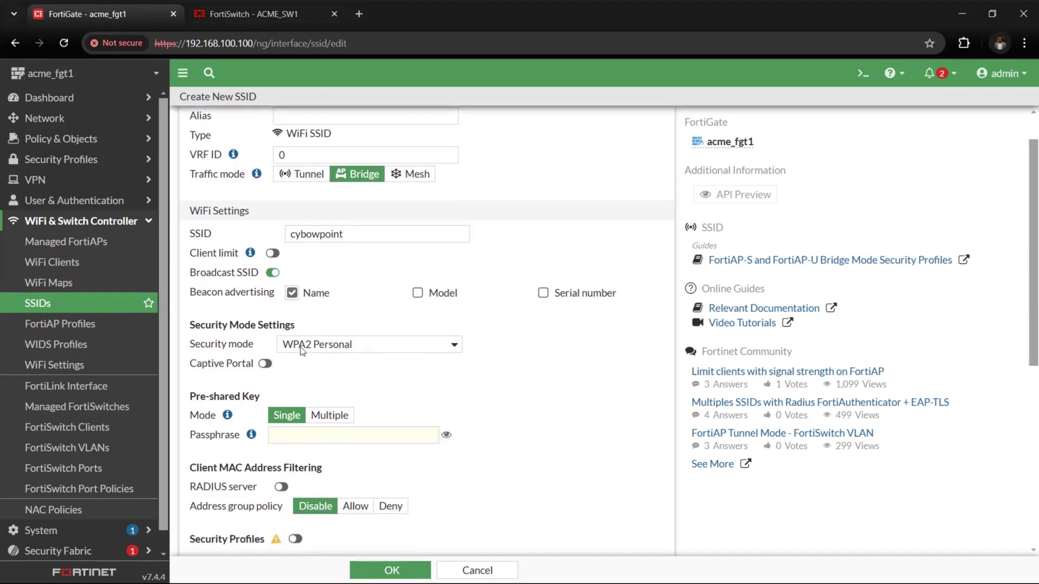
{"action": "left_click", "coordinate": [316, 349]}
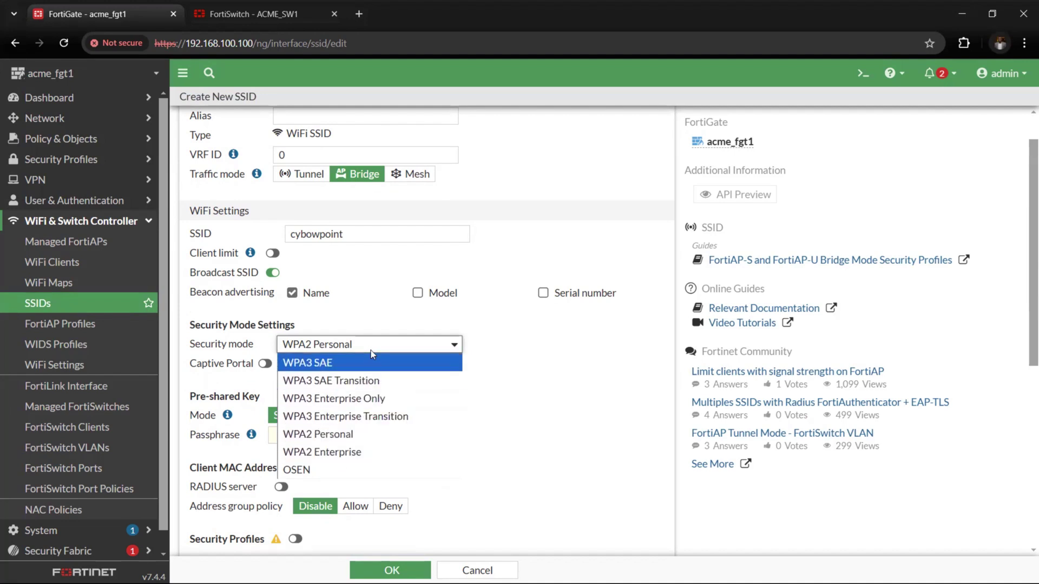
{"action": "left_click", "coordinate": [551, 383]}
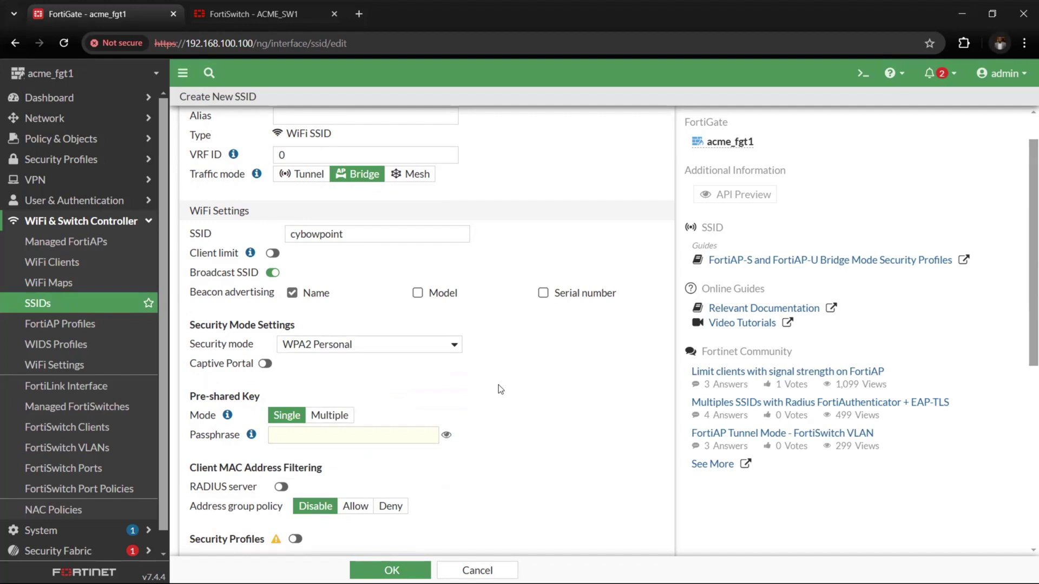
{"action": "scroll", "coordinate": [498, 384], "scroll_direction": "down", "scroll_amount": 5}
{"action": "right_click", "coordinate": [549, 310]}
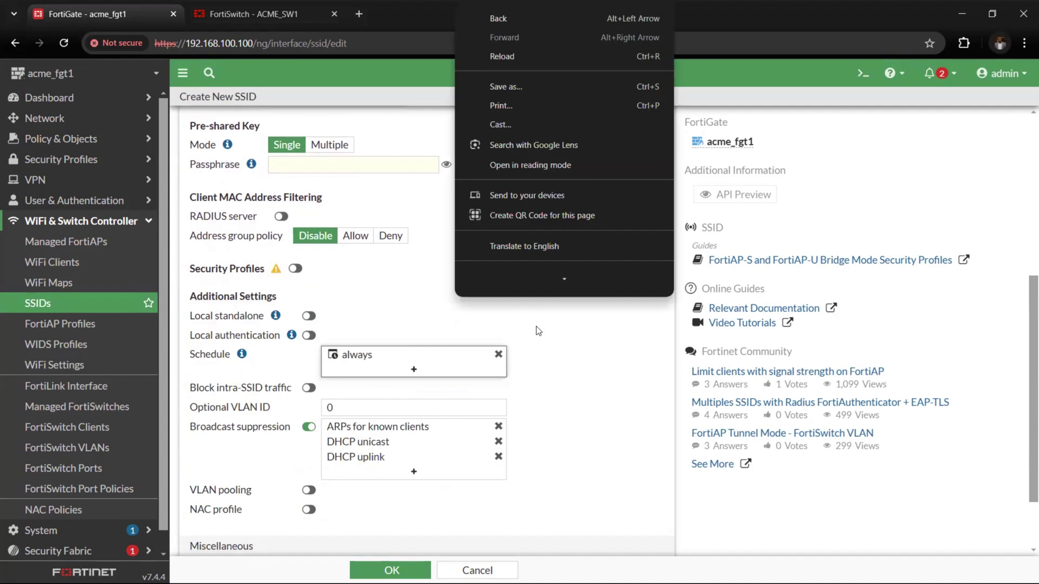
{"action": "left_click", "coordinate": [368, 162]}
{"action": "type", "text": "for"}
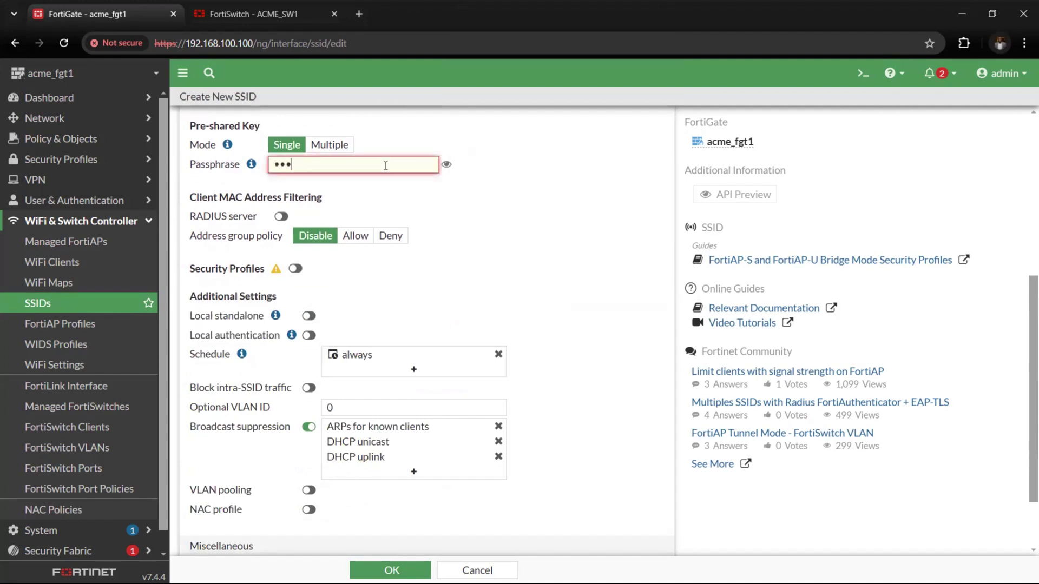
{"action": "type", "text": "tinet"}
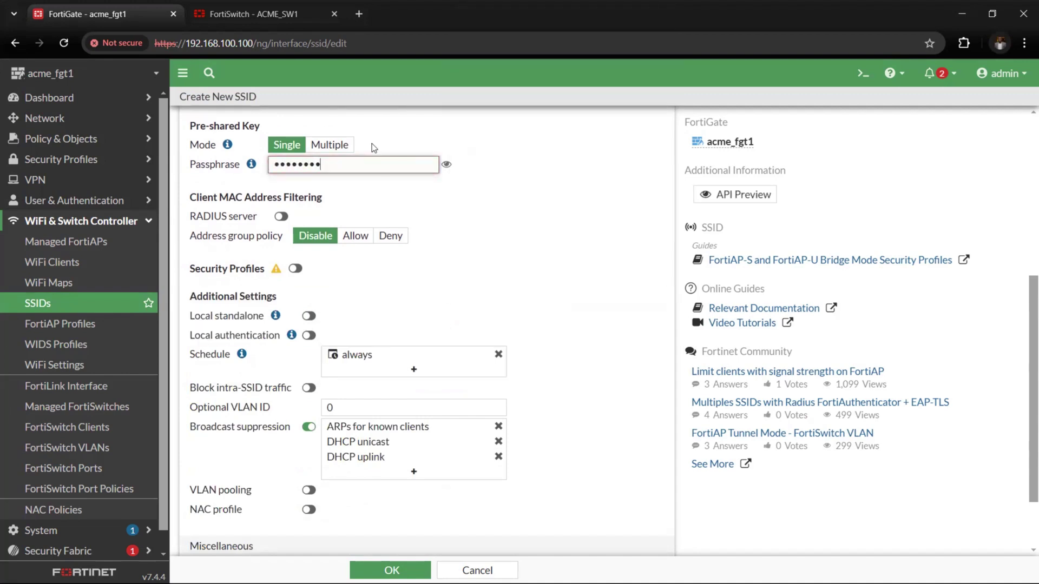
{"action": "scroll", "coordinate": [479, 280], "scroll_direction": "down", "scroll_amount": 2}
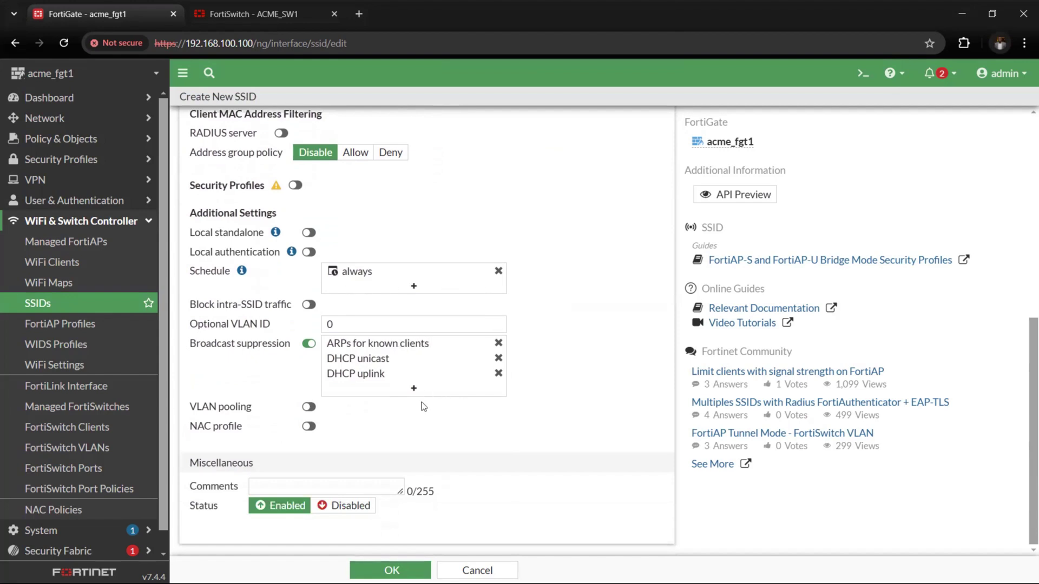
{"action": "scroll", "coordinate": [447, 488], "scroll_direction": "up", "scroll_amount": 10}
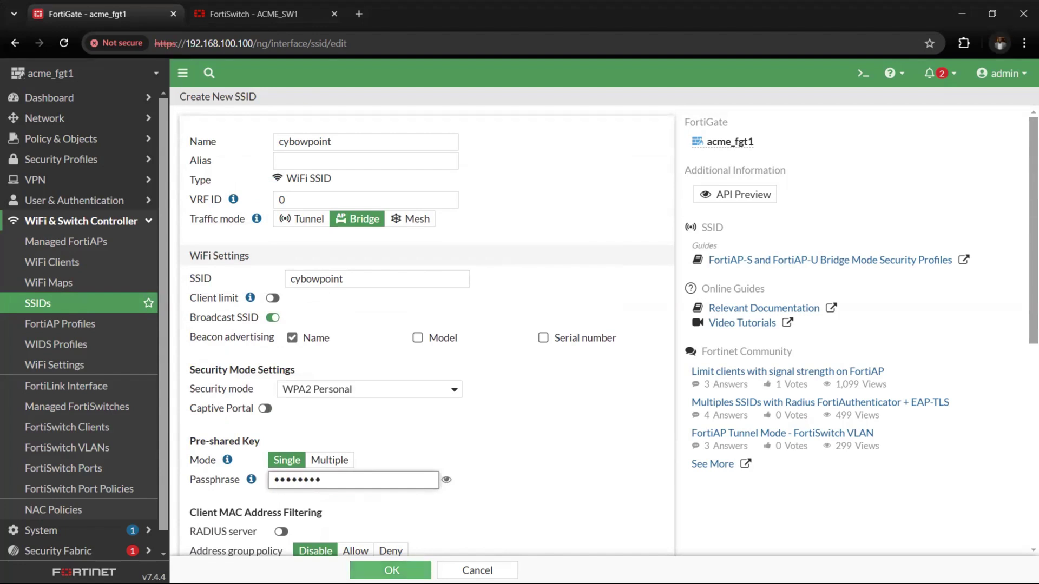
{"action": "left_click", "coordinate": [390, 570]}
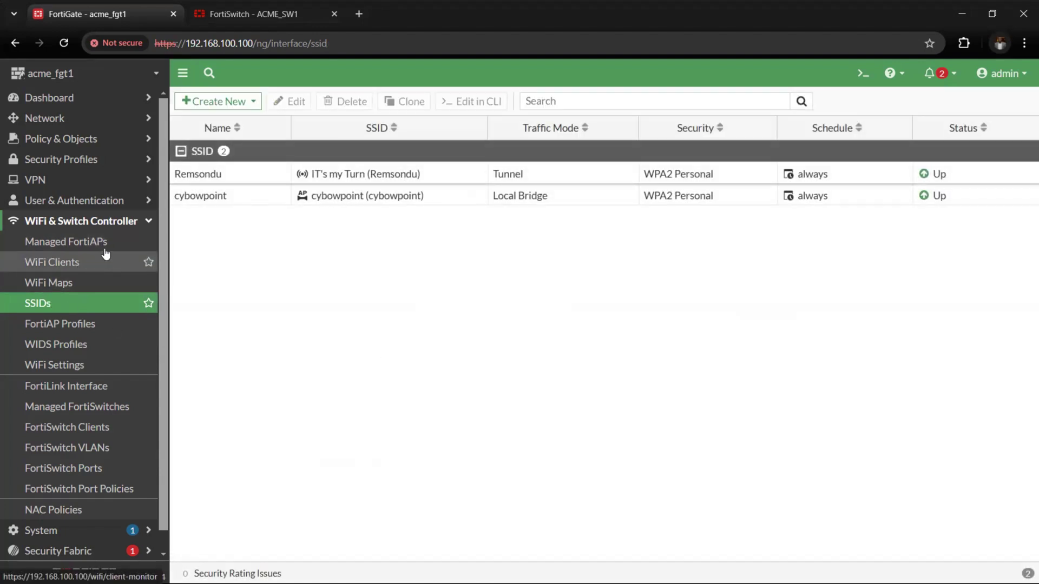
Open the online FortiAP and assign cybowpoint to Radio 1's SSIDs
{"action": "left_click", "coordinate": [78, 247]}
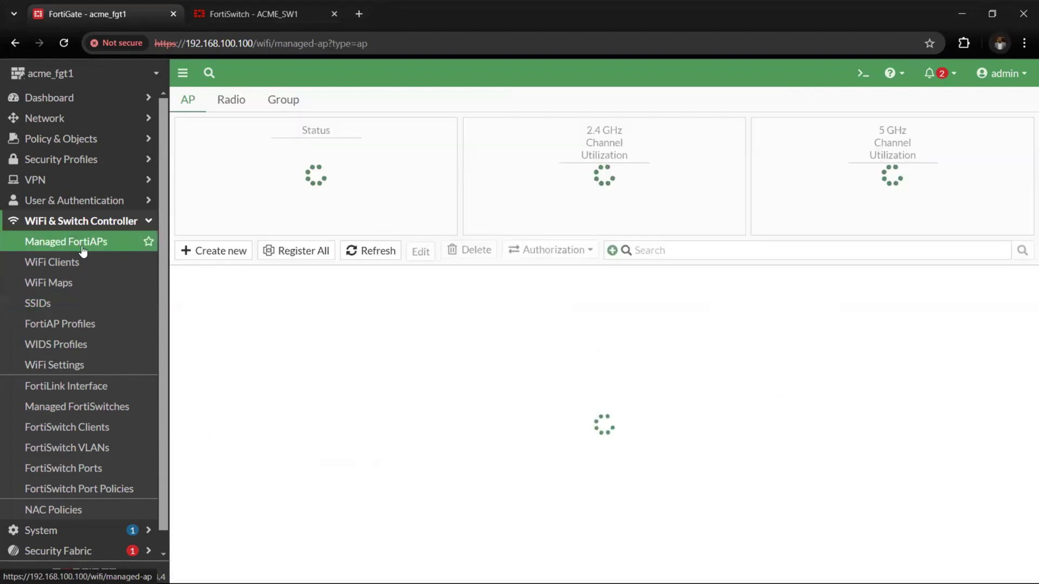
{"action": "left_click", "coordinate": [248, 345]}
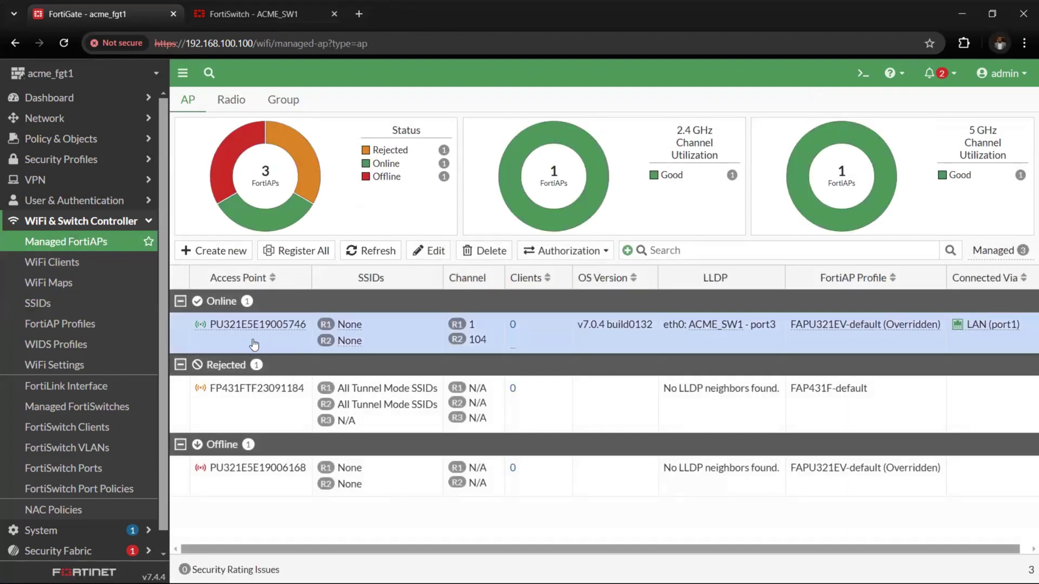
{"action": "double_click", "coordinate": [253, 344]}
{"action": "scroll", "coordinate": [360, 336], "scroll_direction": "down", "scroll_amount": 5}
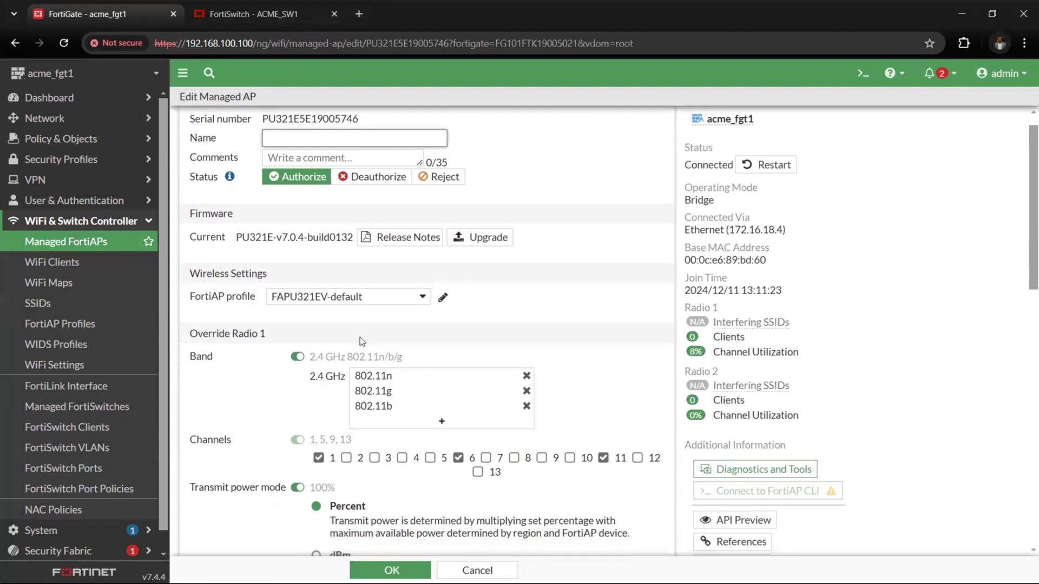
{"action": "scroll", "coordinate": [359, 350], "scroll_direction": "down", "scroll_amount": 2}
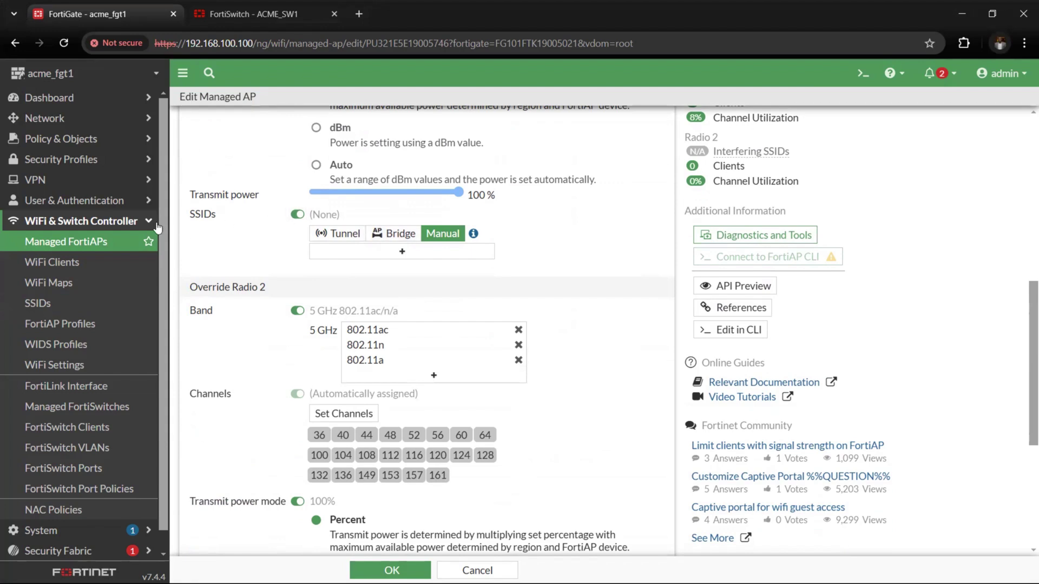
{"action": "left_click", "coordinate": [401, 252]}
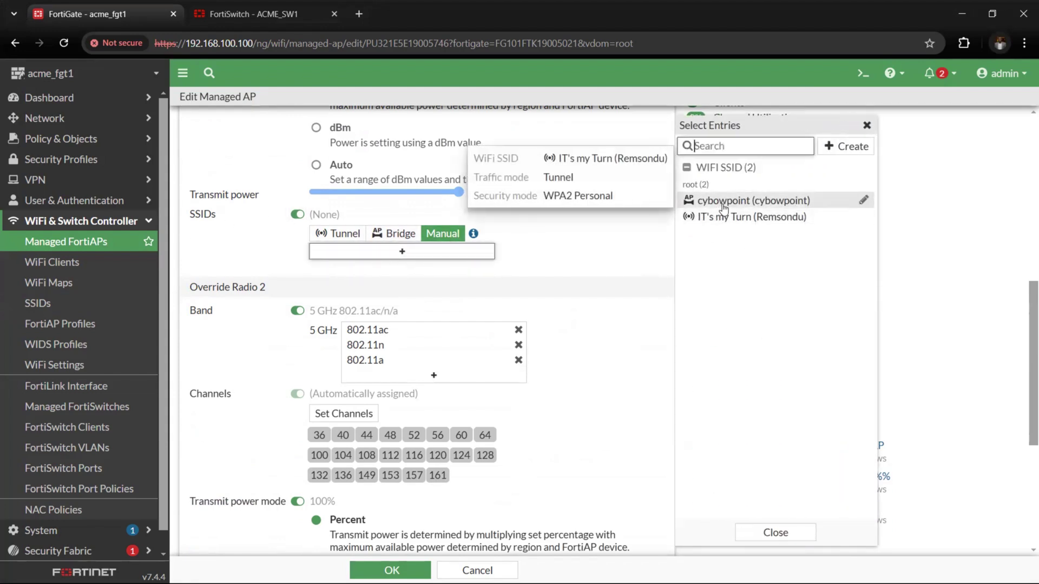
{"action": "left_click", "coordinate": [695, 201]}
{"action": "scroll", "coordinate": [520, 291], "scroll_direction": "down", "scroll_amount": 5}
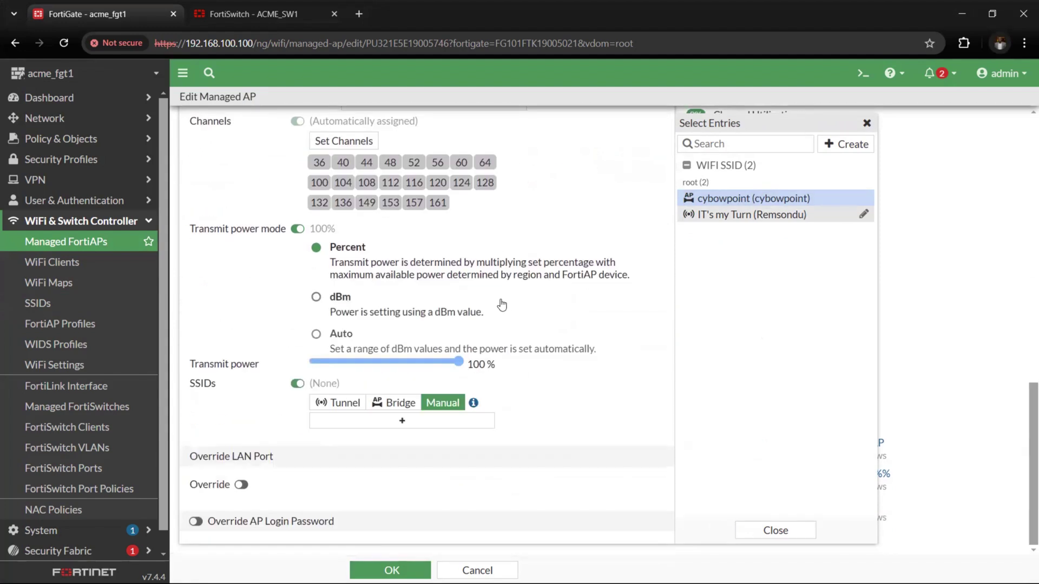
{"action": "left_click", "coordinate": [298, 394]}
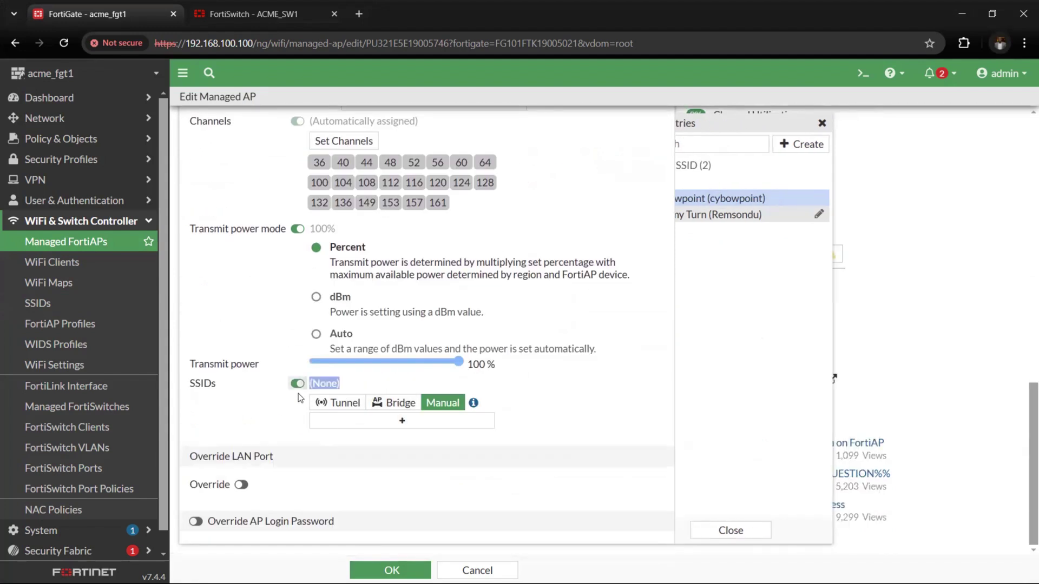
Assign cybowpoint to Radio 2's SSIDs and save the FortiAP
{"action": "left_click", "coordinate": [381, 421]}
{"action": "left_click", "coordinate": [703, 201]}
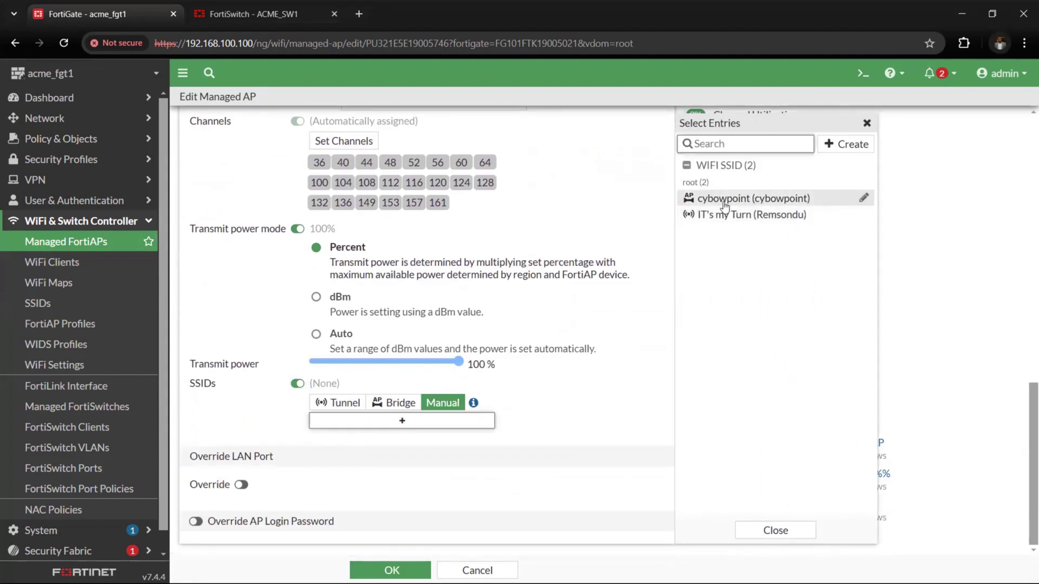
{"action": "left_click", "coordinate": [569, 430]}
{"action": "left_click", "coordinate": [391, 570]}
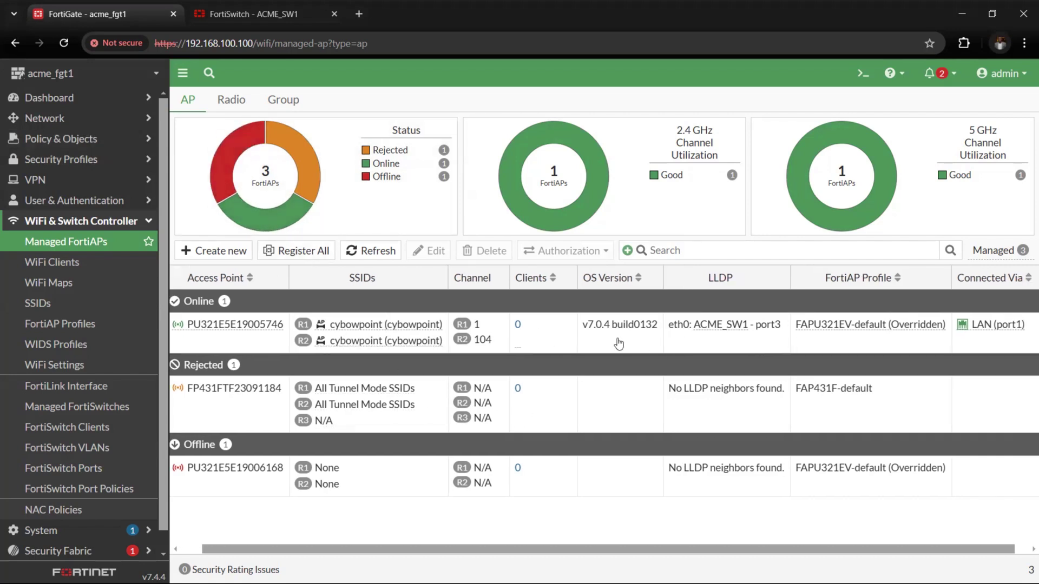
Open the FAPU321EV-default FortiAP profile and add cybowpoint to Radio 1's SSIDs
{"action": "scroll", "coordinate": [423, 358], "scroll_direction": "right", "scroll_amount": 2}
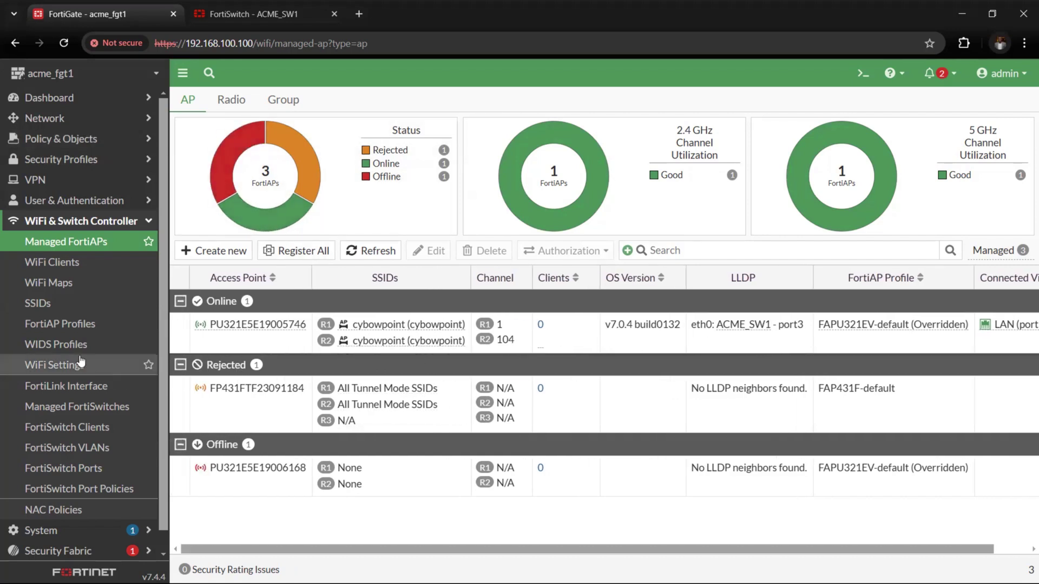
{"action": "left_click", "coordinate": [31, 329]}
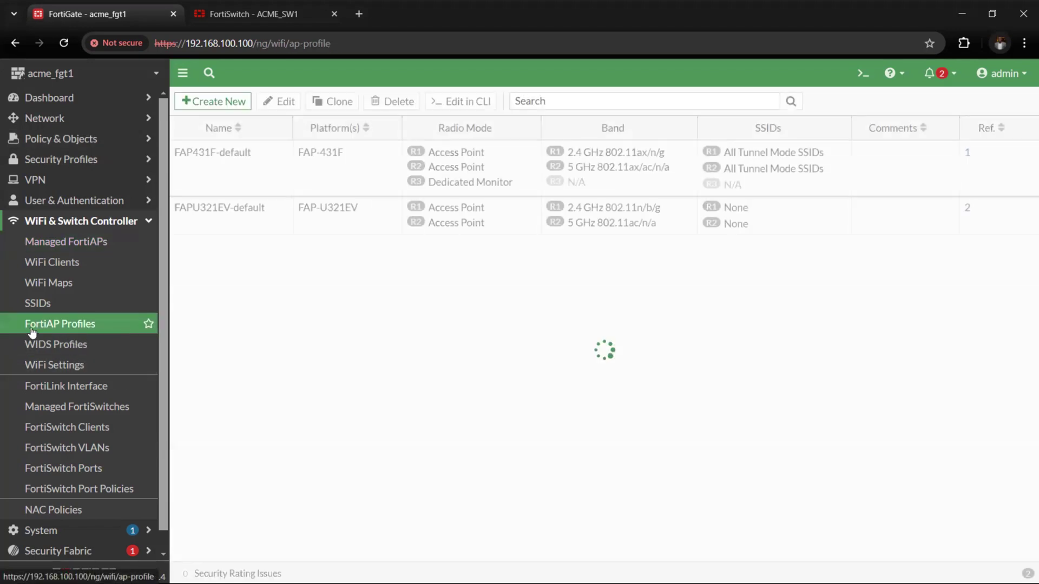
{"action": "left_click", "coordinate": [234, 166]}
{"action": "left_click", "coordinate": [230, 215]}
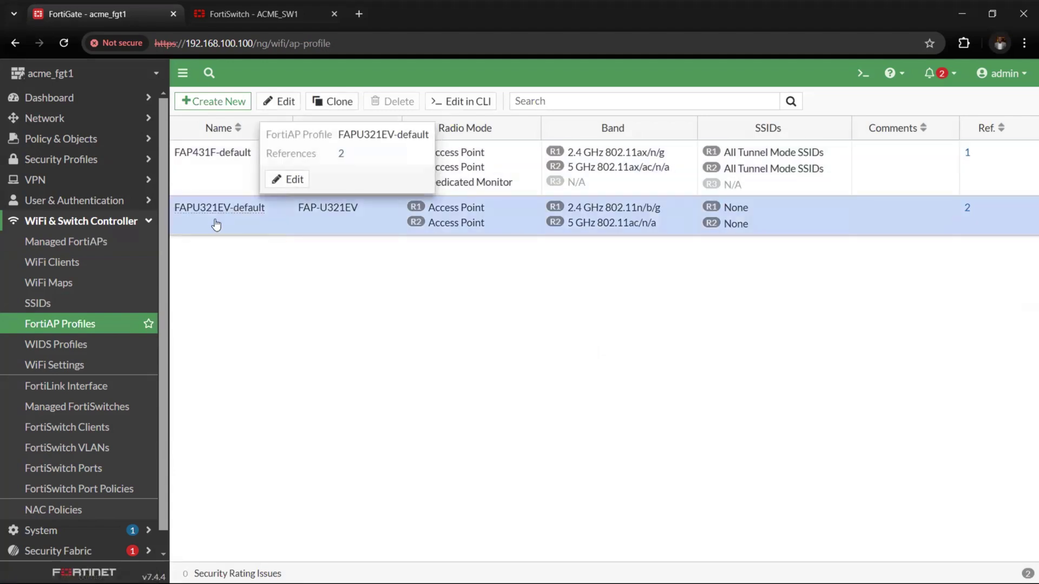
{"action": "double_click", "coordinate": [306, 214]}
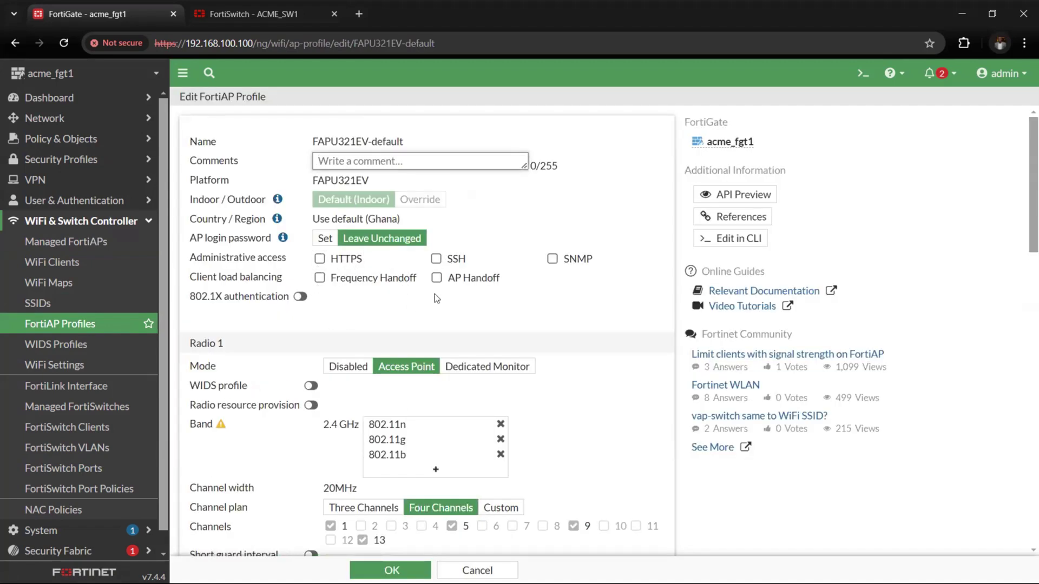
{"action": "scroll", "coordinate": [492, 408], "scroll_direction": "down", "scroll_amount": 4}
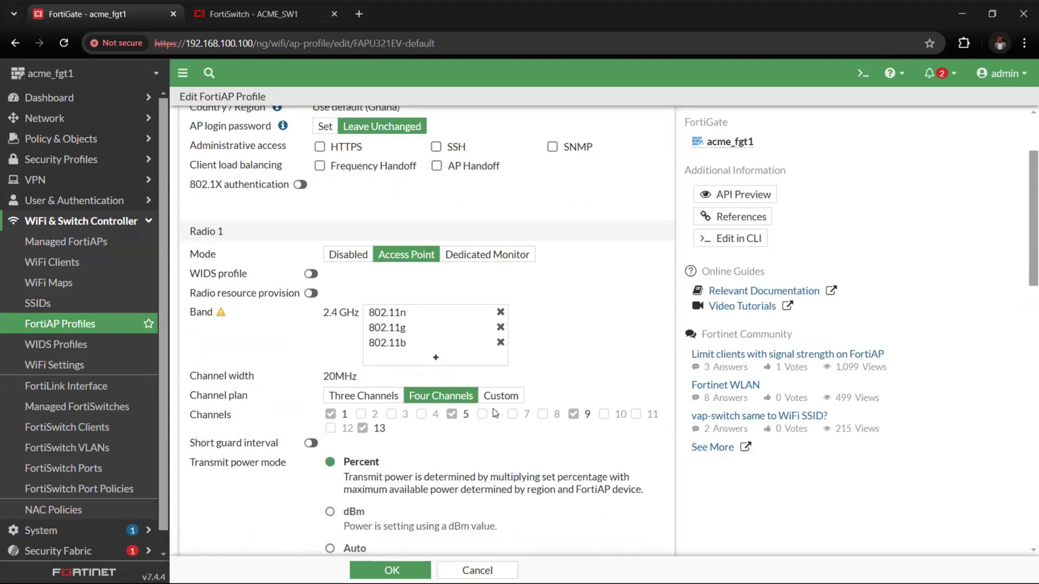
{"action": "scroll", "coordinate": [310, 378], "scroll_direction": "down", "scroll_amount": 3}
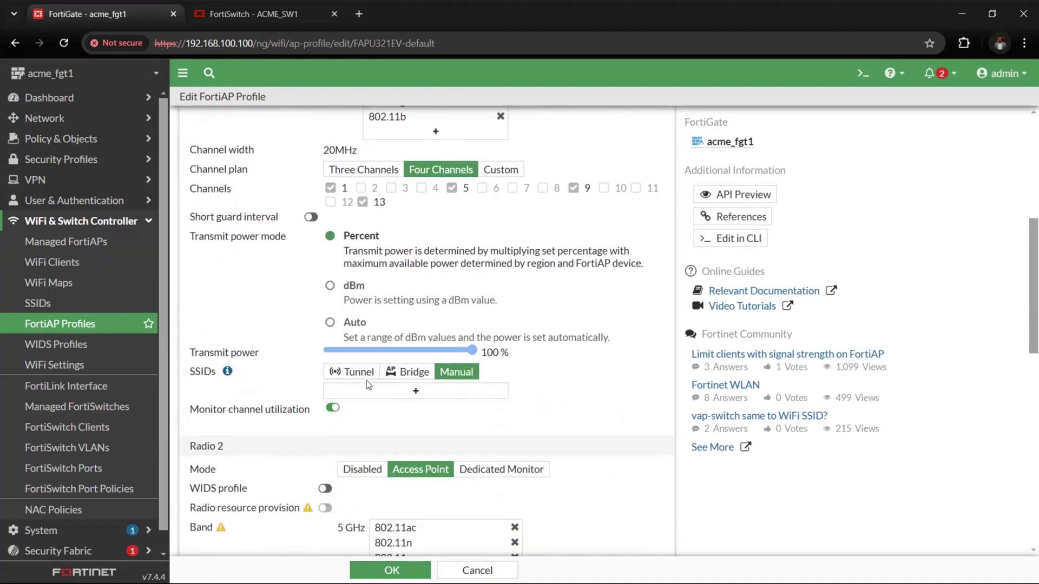
{"action": "left_click", "coordinate": [388, 389]}
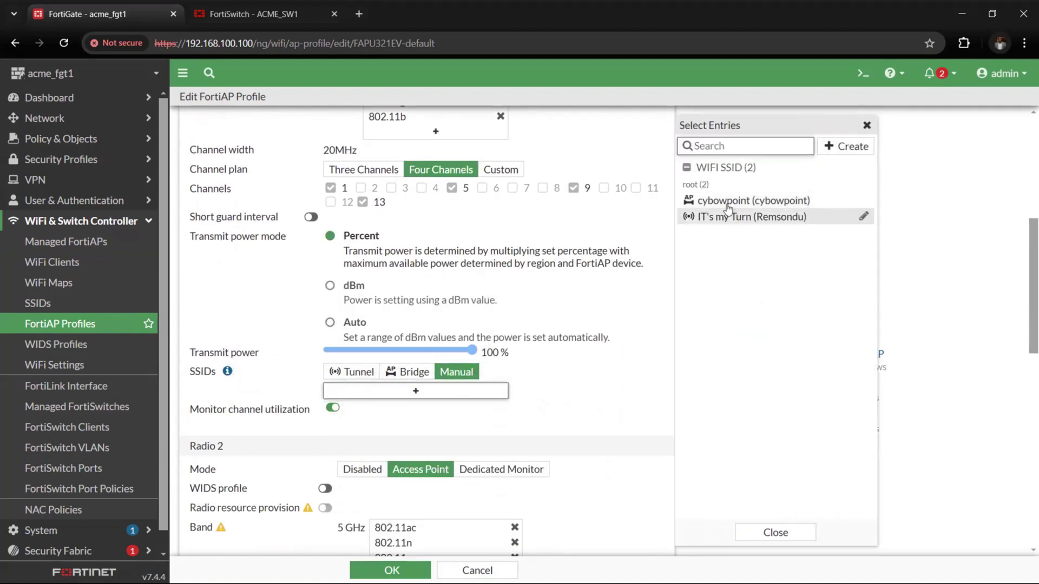
{"action": "left_click", "coordinate": [752, 201]}
Add cybowpoint to Radio 2's SSIDs and save the profile
{"action": "scroll", "coordinate": [441, 433], "scroll_direction": "down", "scroll_amount": 6}
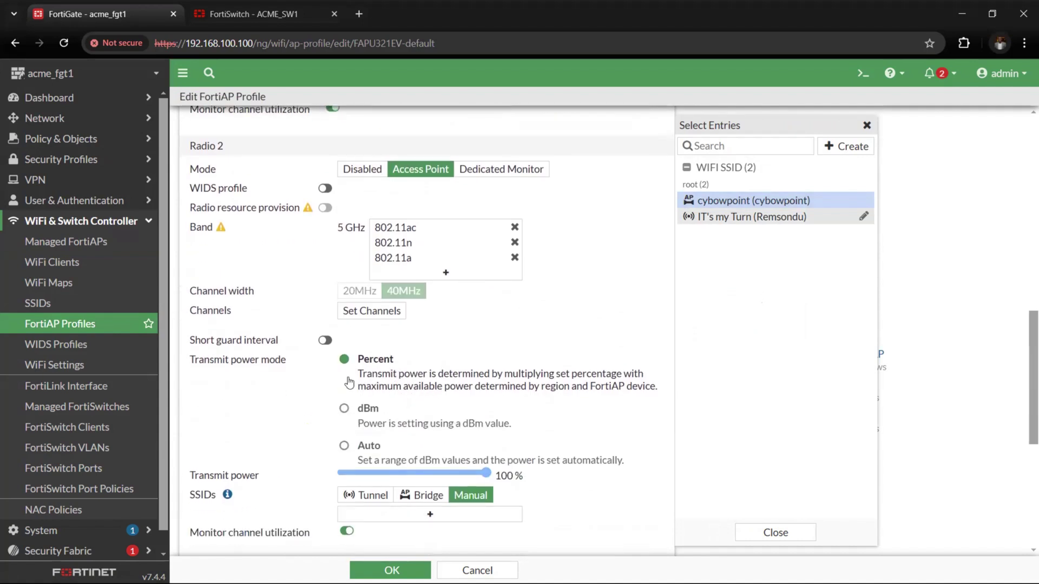
{"action": "scroll", "coordinate": [349, 382], "scroll_direction": "down", "scroll_amount": 3}
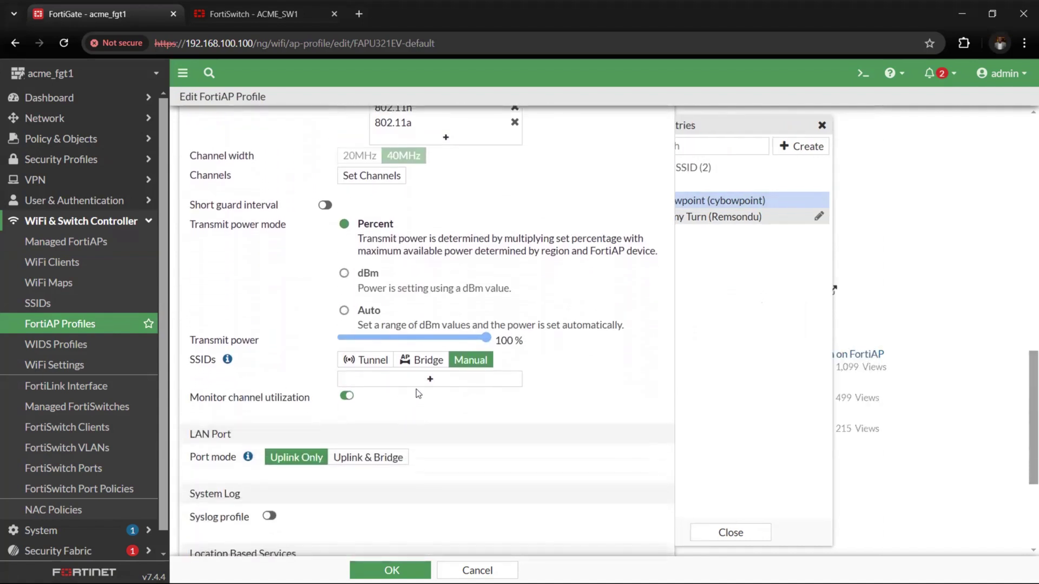
{"action": "left_click", "coordinate": [494, 386]}
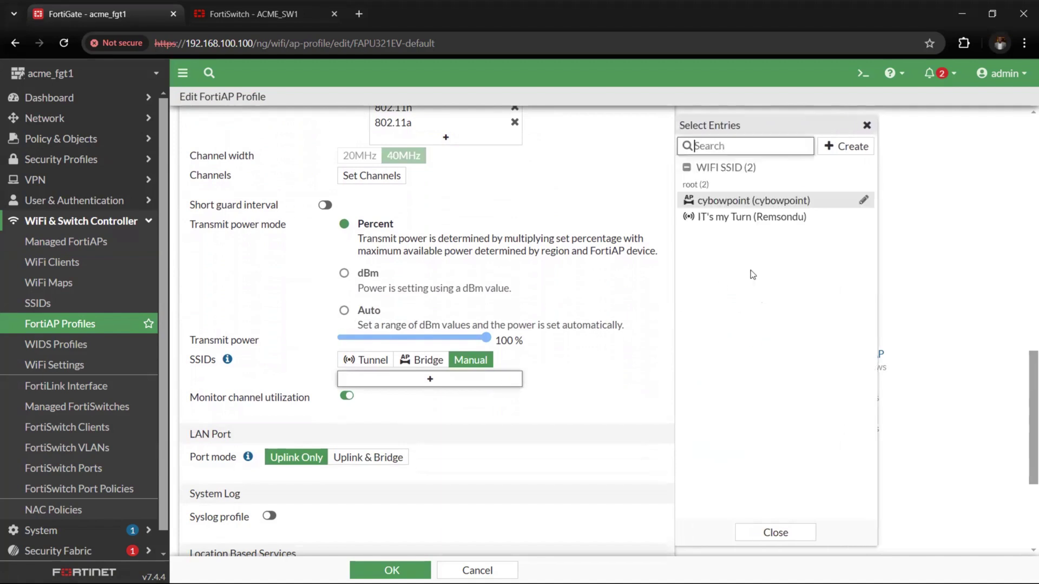
{"action": "left_click", "coordinate": [734, 206]}
{"action": "scroll", "coordinate": [462, 458], "scroll_direction": "down", "scroll_amount": 3}
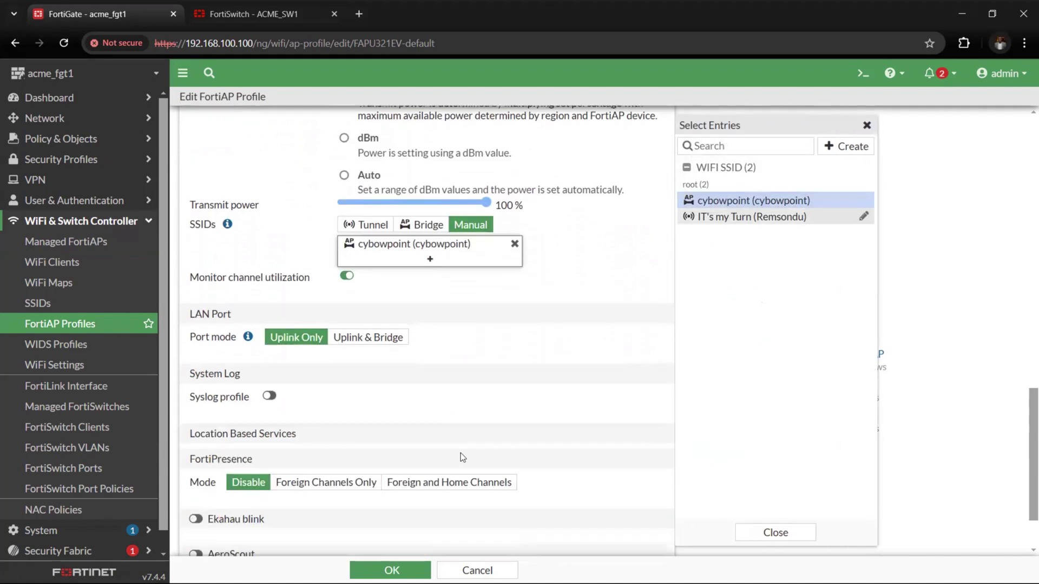
{"action": "left_click", "coordinate": [411, 568]}
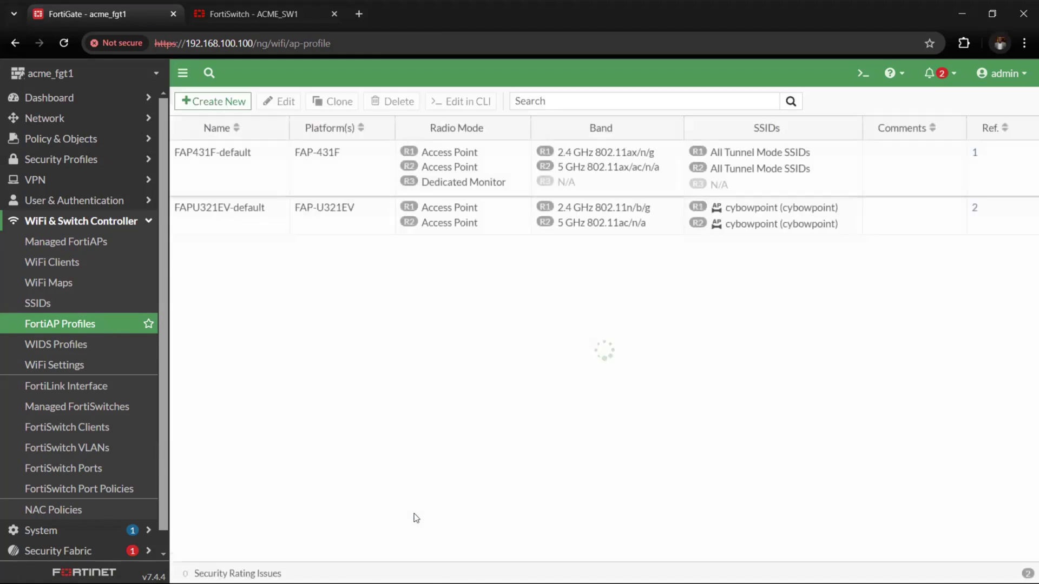
Return to Managed FortiAPs and check the online AP lists cybowpoint on both radios
{"action": "left_click", "coordinate": [84, 247]}
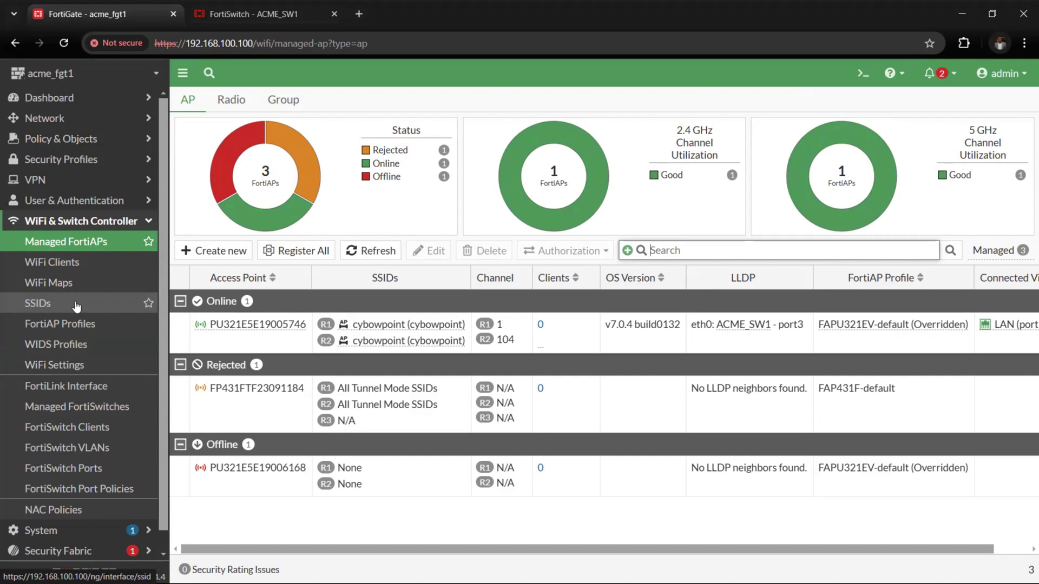
{"action": "scroll", "coordinate": [109, 233], "scroll_direction": "down", "scroll_amount": 1}
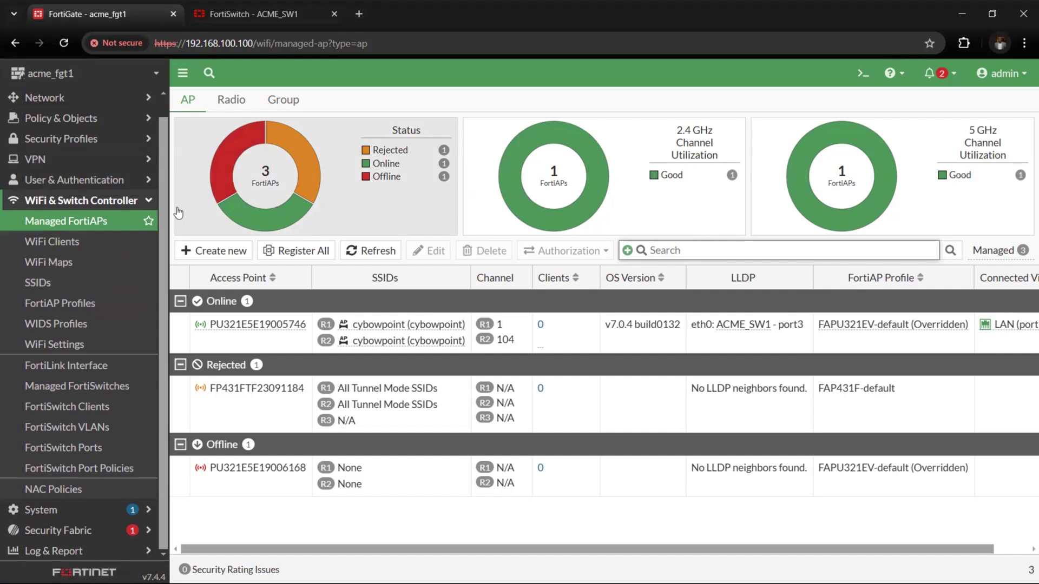
{"action": "scroll", "coordinate": [54, 303], "scroll_direction": "up", "scroll_amount": 1}
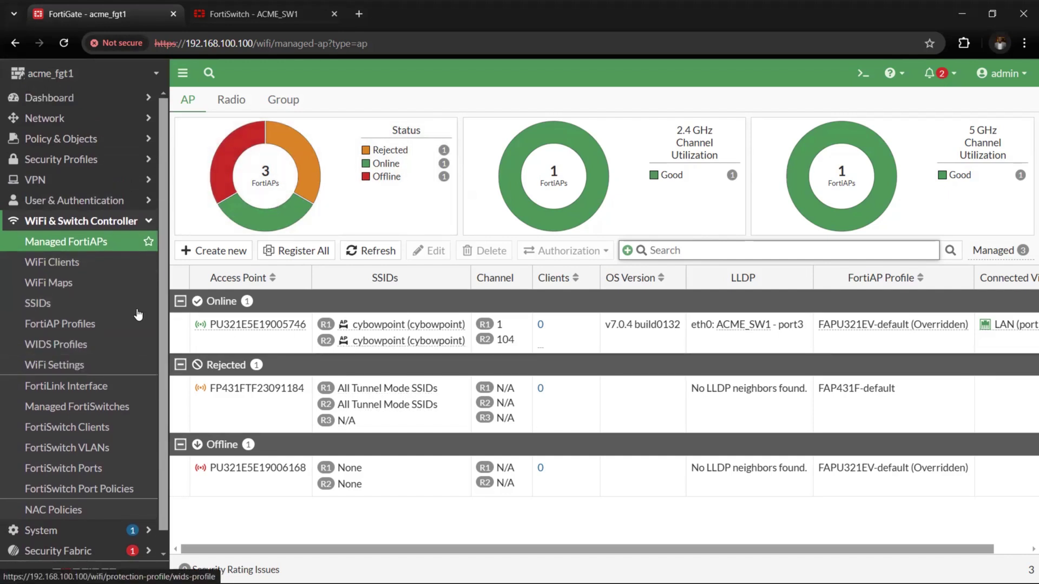
View WiFi Clients and highlight the client at 172.16.18.5 connected to cybowpoint
{"action": "left_click", "coordinate": [63, 264]}
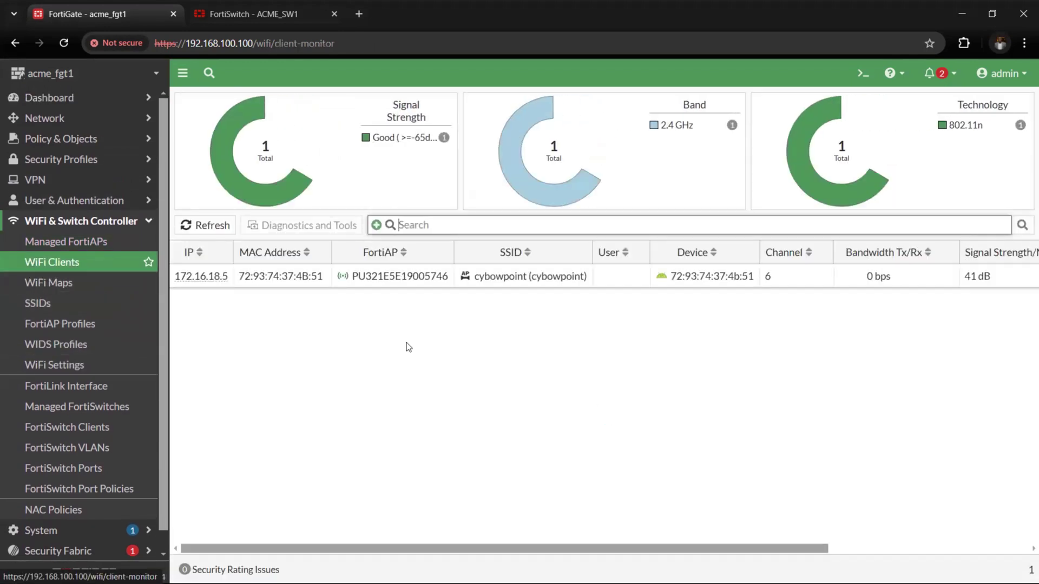
{"action": "left_click_drag", "start_coordinate": [171, 279], "coordinate": [227, 319]}
{"action": "left_click", "coordinate": [188, 304]}
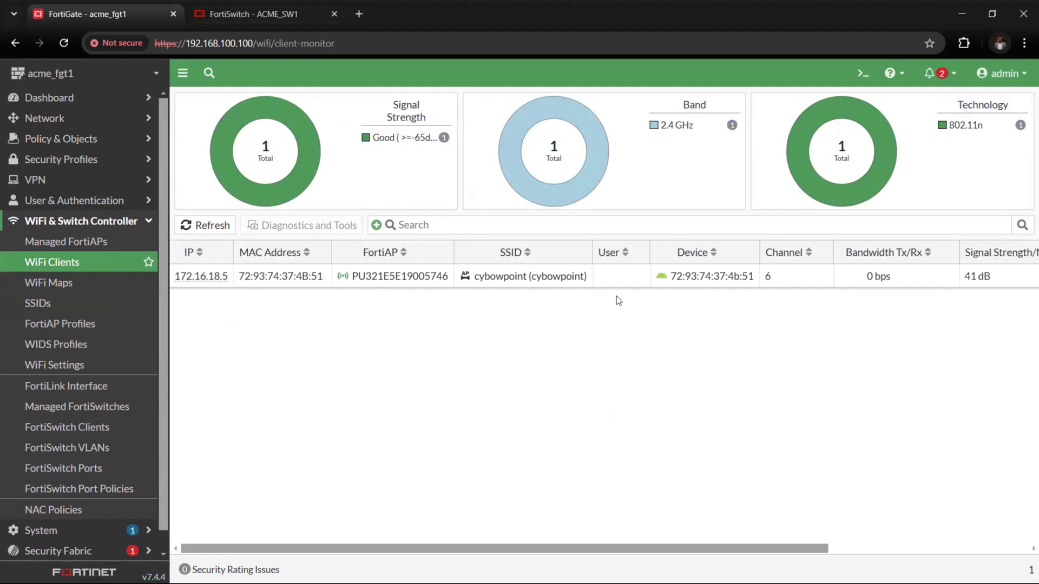
{"action": "mouse_move", "coordinate": [464, 276]}
{"action": "left_click_drag", "start_coordinate": [465, 277], "coordinate": [589, 282]}
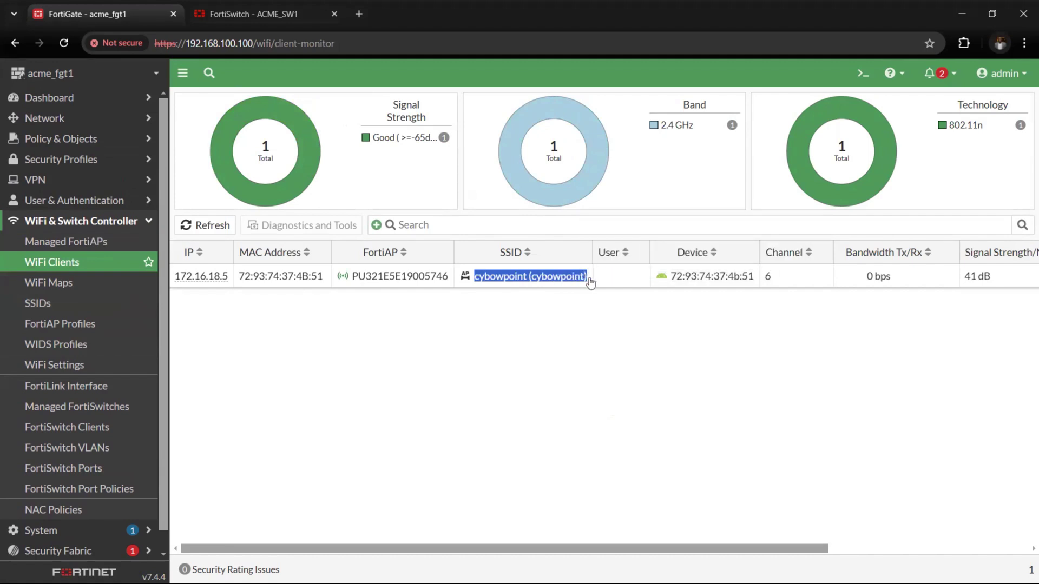
{"action": "left_click", "coordinate": [590, 282]}
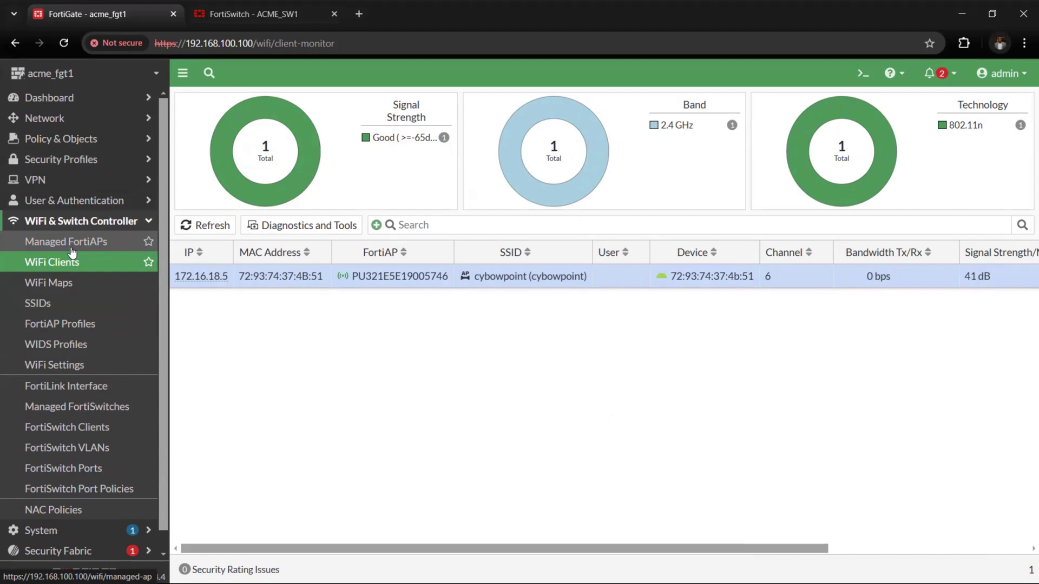
{"action": "left_click", "coordinate": [76, 220]}
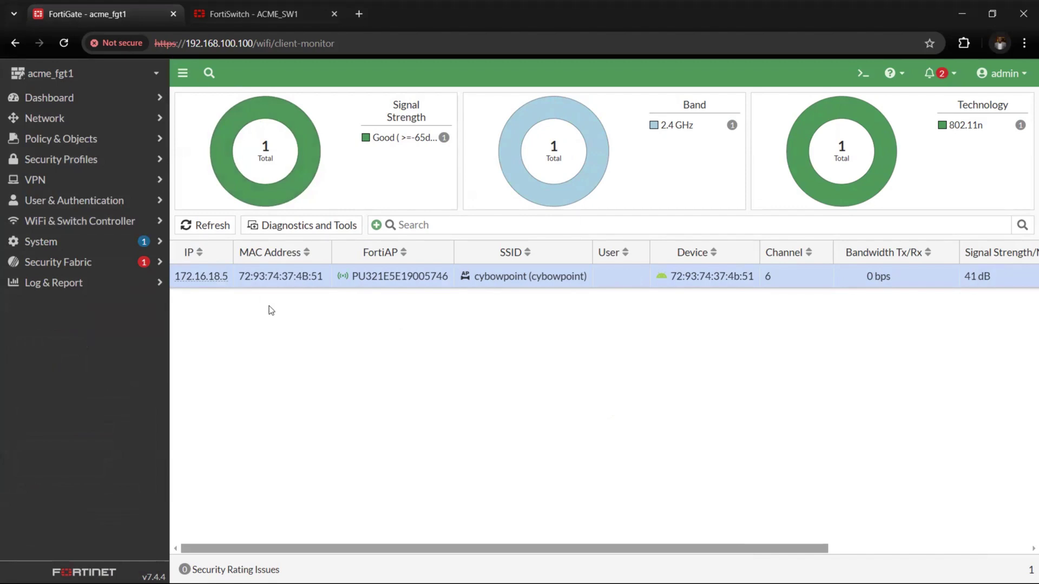
Inspect the LAN-to-WAN Innternet_access_all firewall policy, then expand Log & Report
{"action": "left_click", "coordinate": [103, 142]}
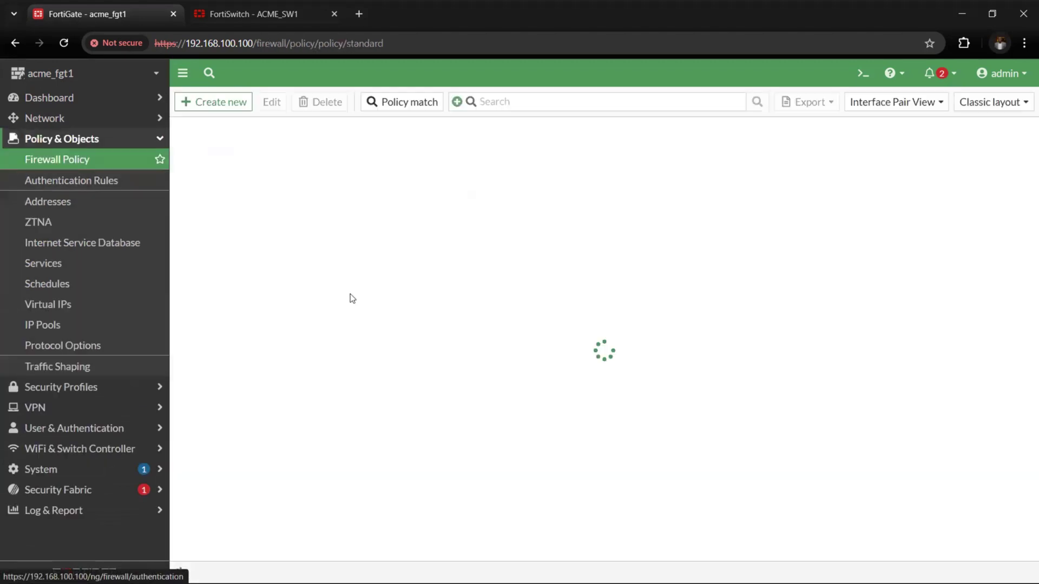
{"action": "left_click", "coordinate": [221, 207]}
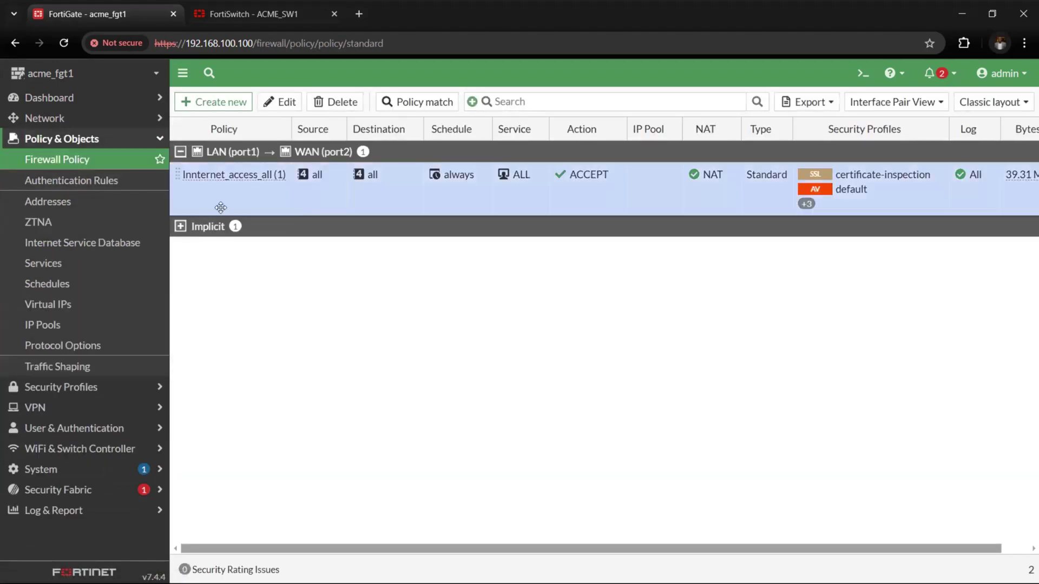
{"action": "scroll", "coordinate": [360, 209], "scroll_direction": "right", "scroll_amount": 1}
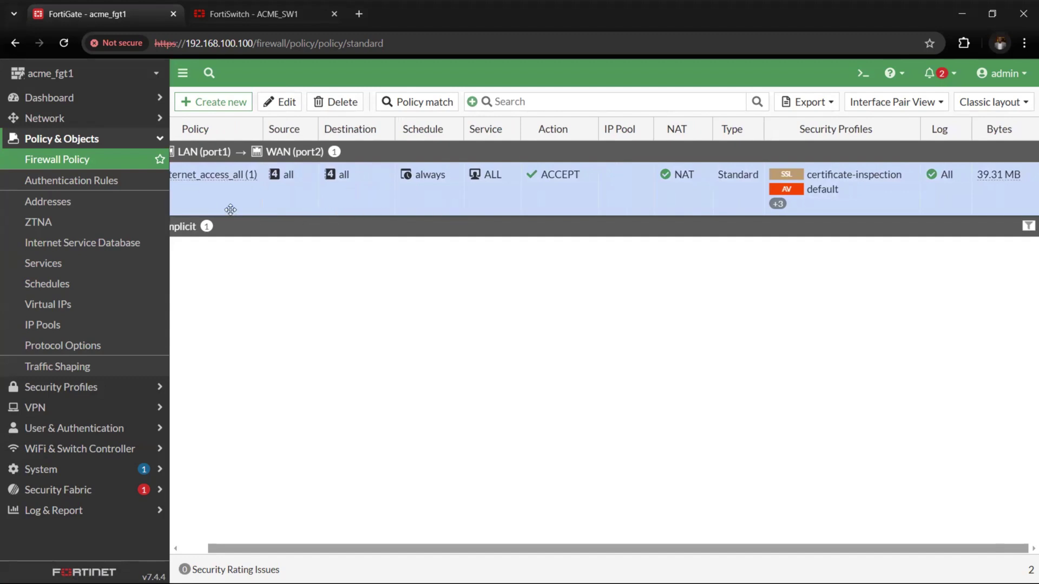
{"action": "left_click", "coordinate": [94, 138]}
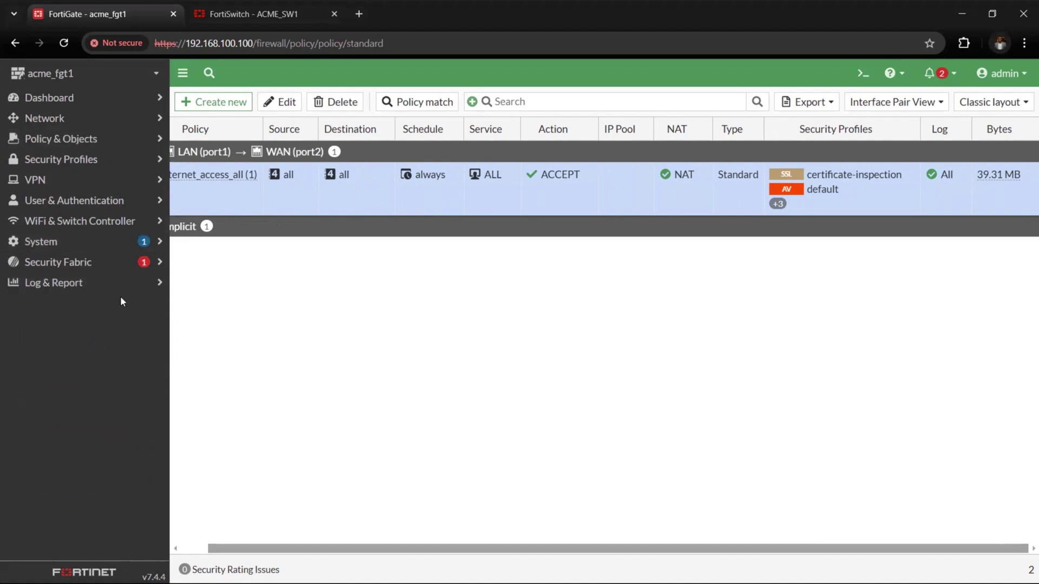
{"action": "left_click", "coordinate": [101, 287]}
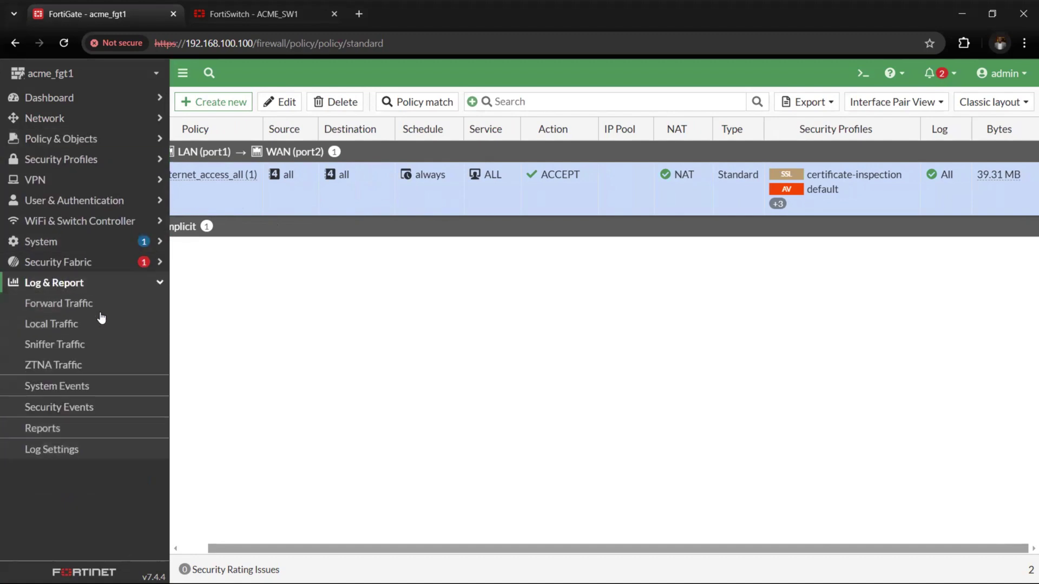
Review client 172.16.18.5's accepted traffic in the Forward Traffic log, selecting its CapCut entry
{"action": "left_click", "coordinate": [79, 302]}
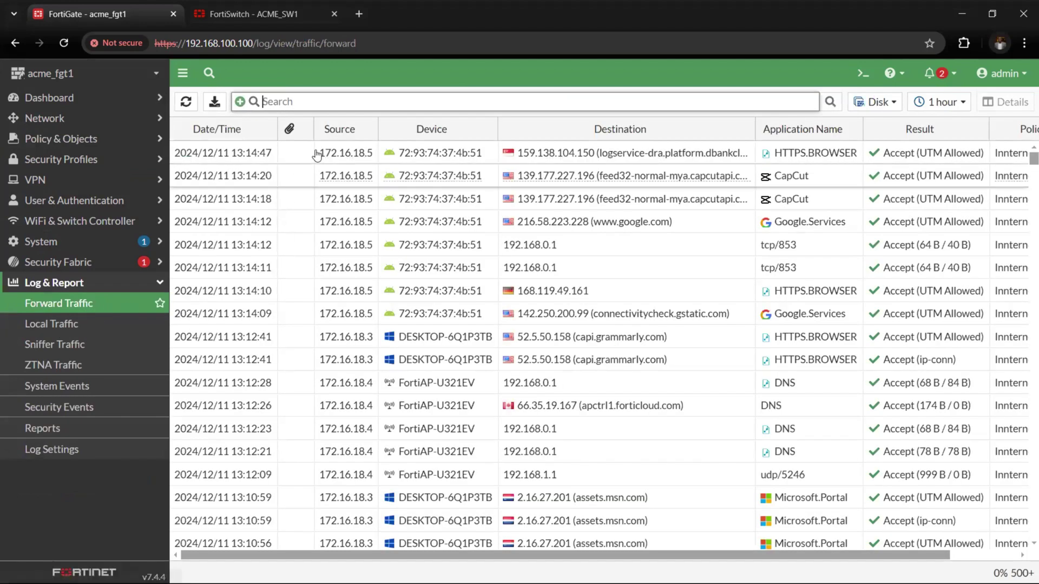
{"action": "left_click_drag", "start_coordinate": [320, 157], "coordinate": [356, 222]}
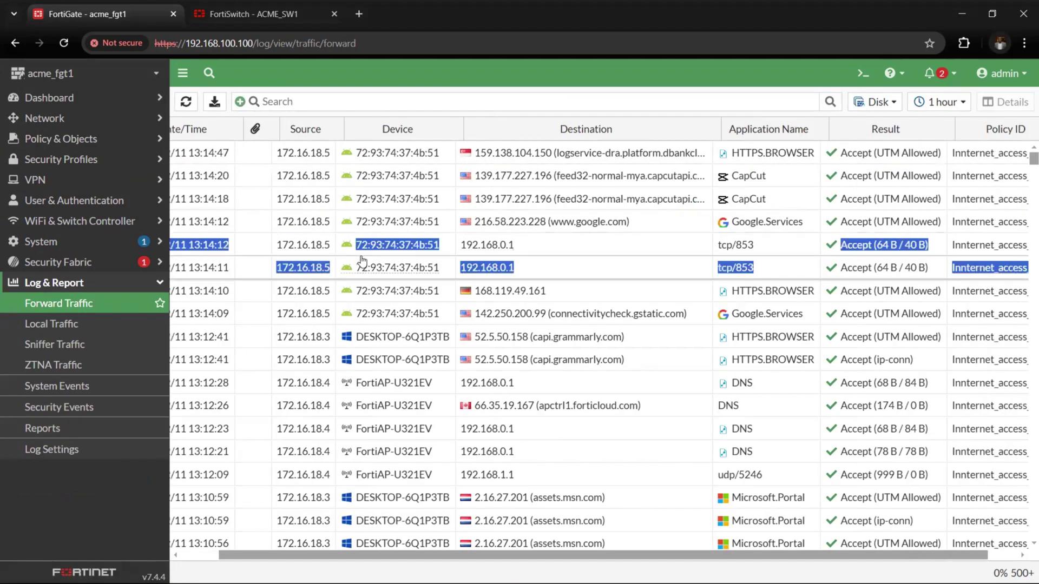
{"action": "left_click", "coordinate": [703, 176]}
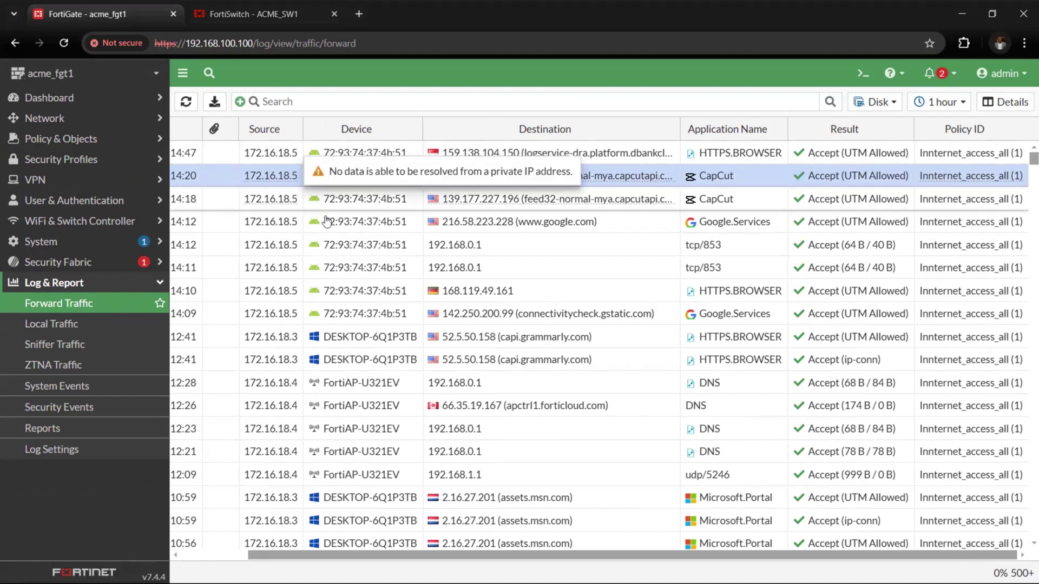
Go to the Dashboard Status page showing firmware v7.4.4, NAT mode and 3% CPU
{"action": "left_click", "coordinate": [80, 291]}
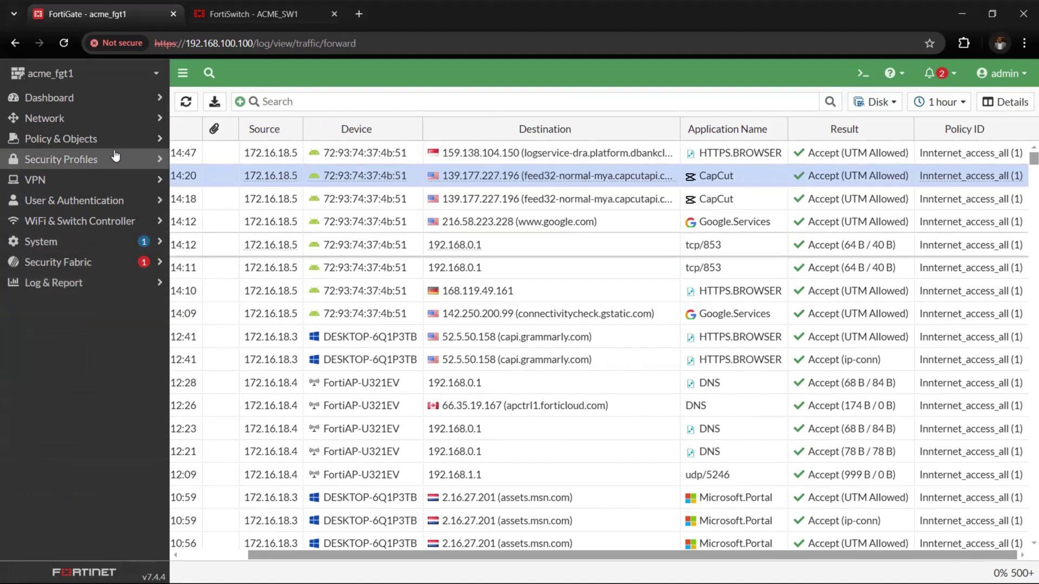
{"action": "left_click", "coordinate": [57, 118]}
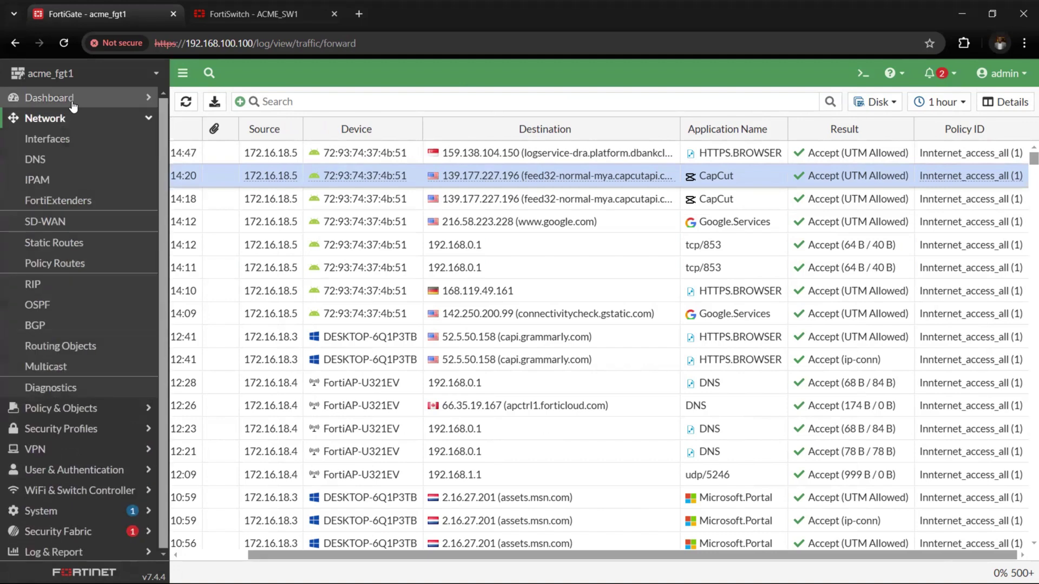
{"action": "left_click", "coordinate": [50, 97]}
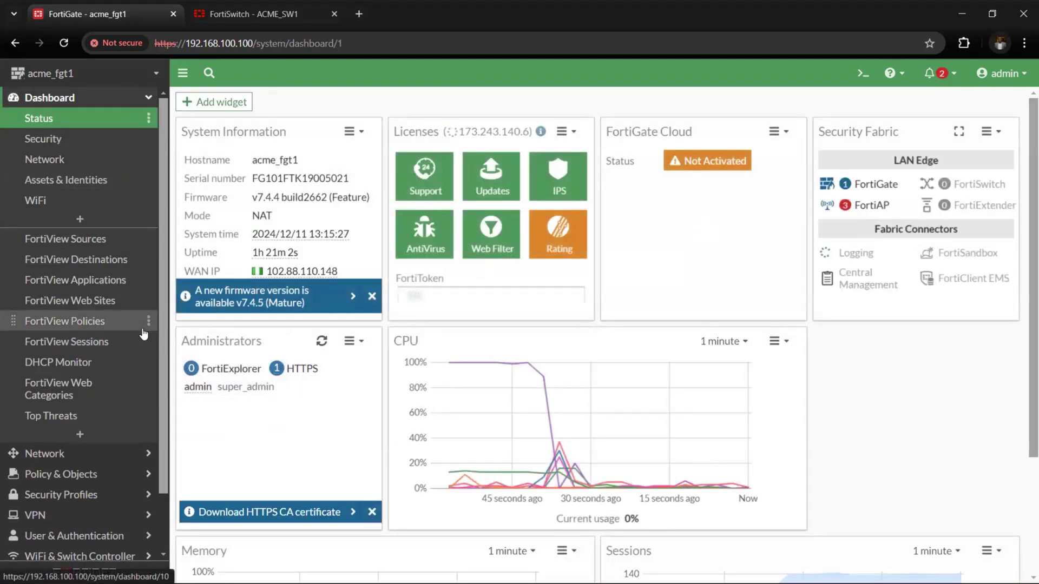
{"action": "left_click", "coordinate": [104, 102]}
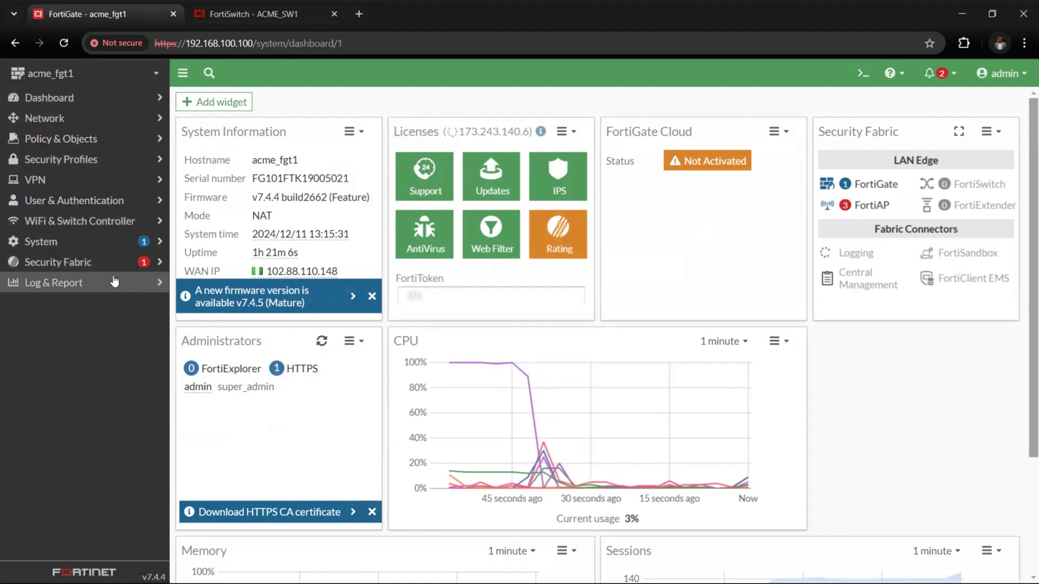